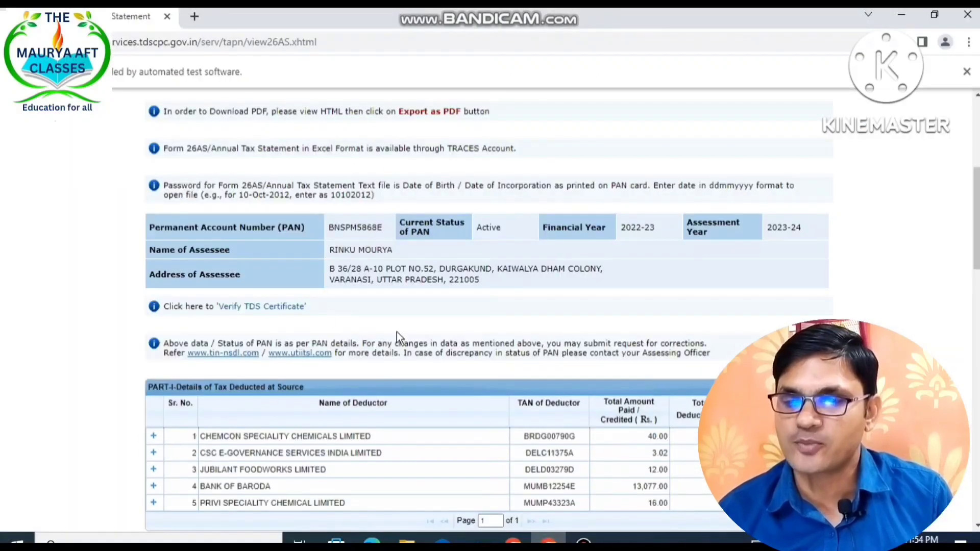
Step: Review the Form 26AS annual tax statement for assessment year 2023-24, including the tax deducted at source details
{"action": "scroll", "coordinate": [479, 330], "scroll_direction": "up", "scroll_amount": 5}
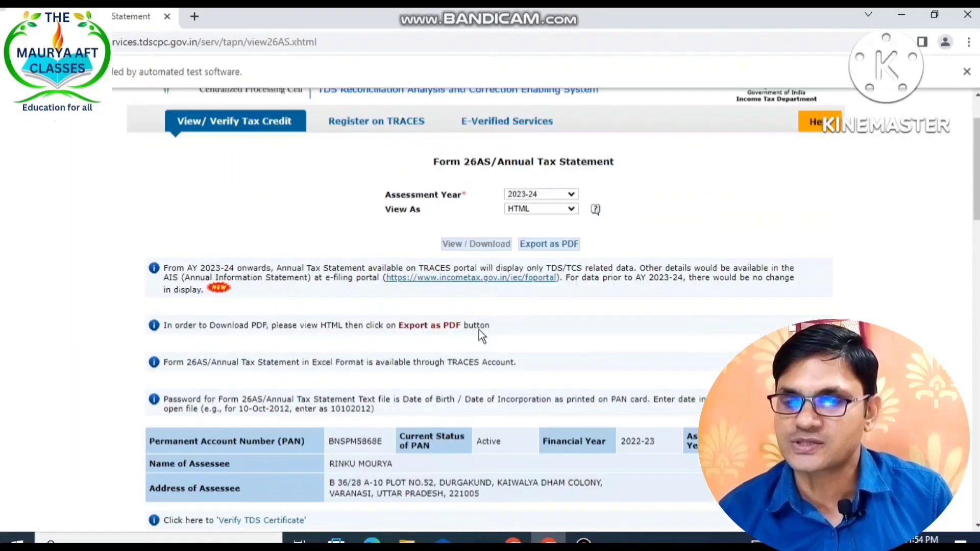
{"action": "scroll", "coordinate": [478, 329], "scroll_direction": "up", "scroll_amount": 2}
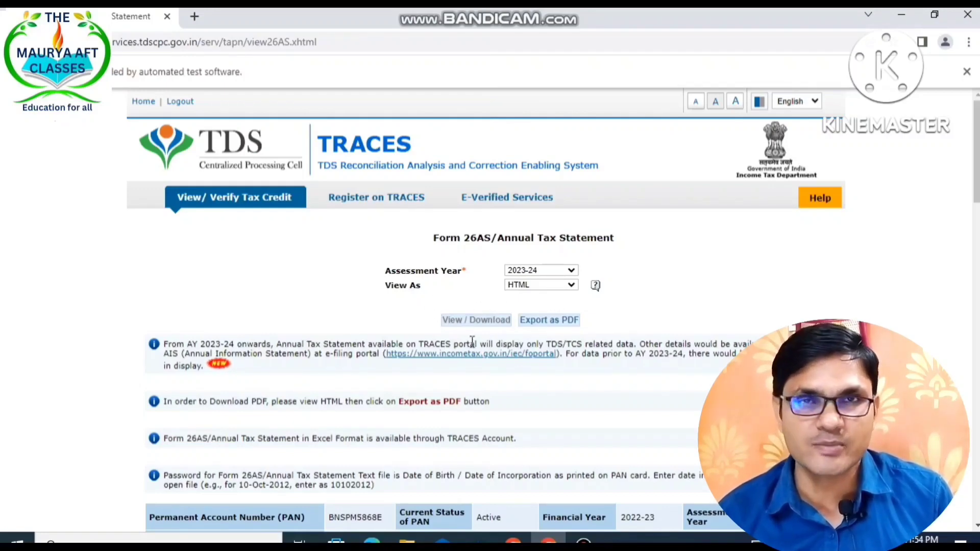
{"action": "scroll", "coordinate": [487, 347], "scroll_direction": "down", "scroll_amount": 5}
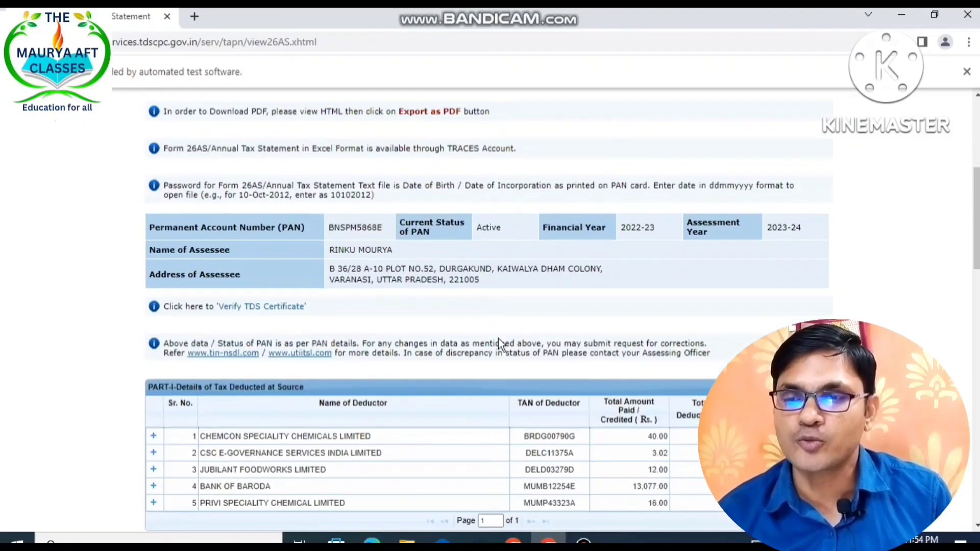
{"action": "scroll", "coordinate": [474, 370], "scroll_direction": "down", "scroll_amount": 4}
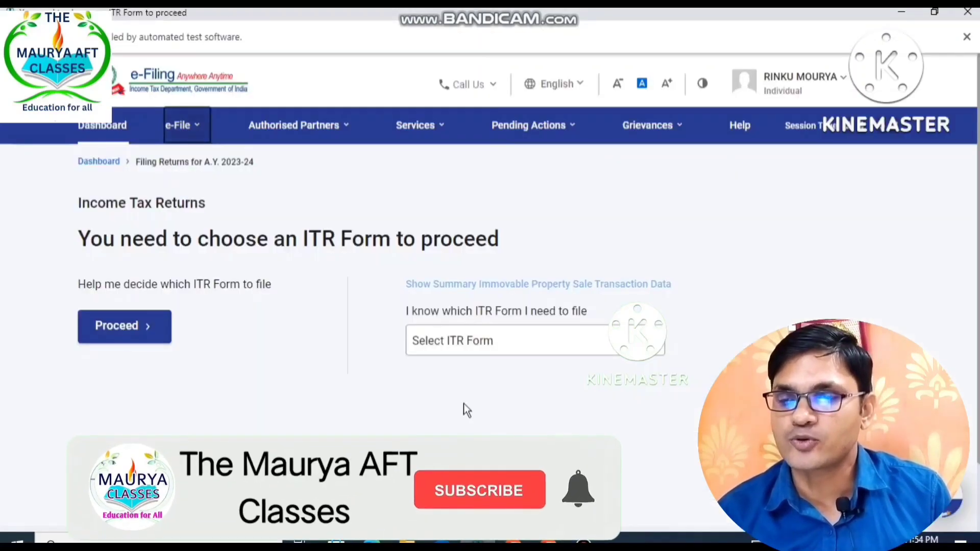
Step: Open the Annual Information Statement (AIS) service from the income tax e-filing portal
{"action": "left_click", "coordinate": [433, 129]}
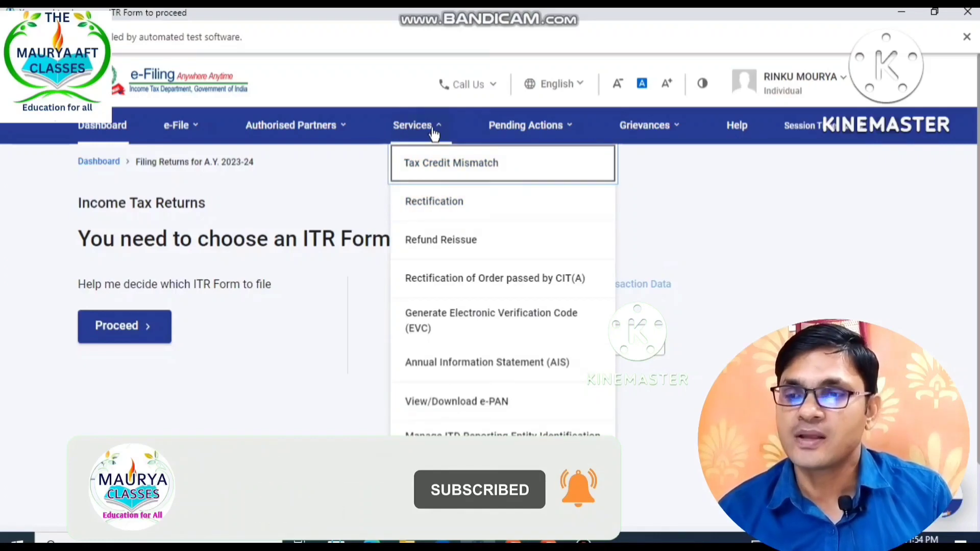
{"action": "left_click", "coordinate": [455, 375]}
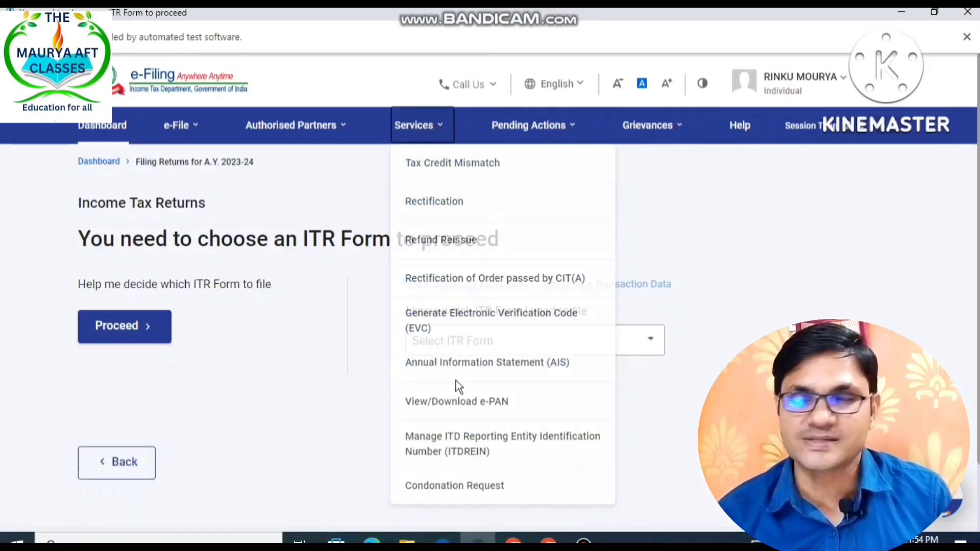
{"action": "left_click", "coordinate": [411, 137]}
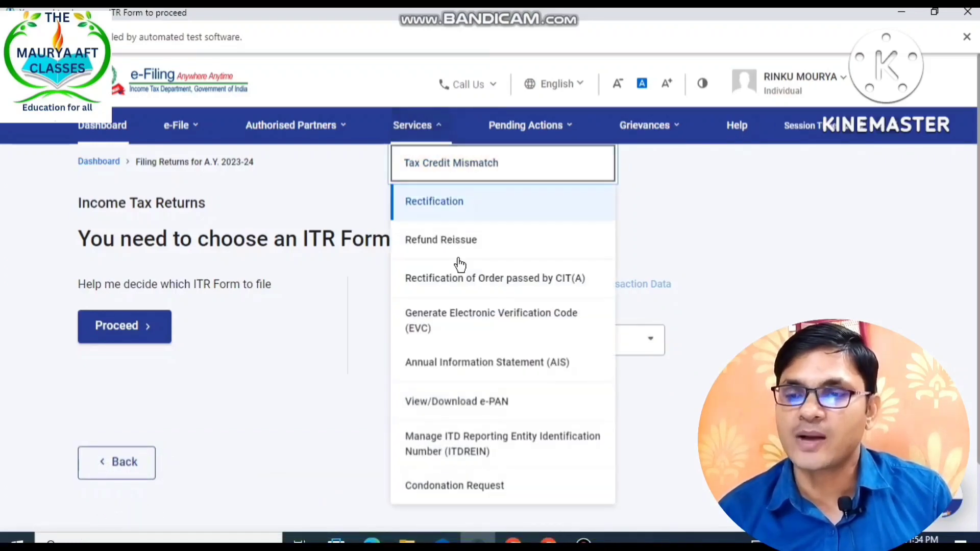
{"action": "left_click", "coordinate": [483, 367]}
{"action": "left_click", "coordinate": [599, 363]}
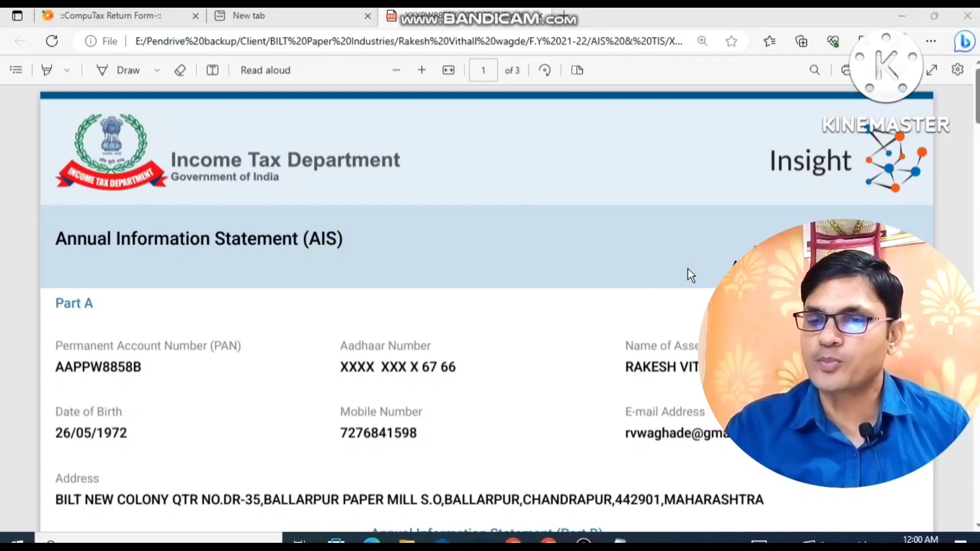
Step: Examine the salary and deposit interest entries under tax deducted or collected at source in the AIS PDF
{"action": "scroll", "coordinate": [688, 270], "scroll_direction": "down", "scroll_amount": 7}
{"action": "scroll", "coordinate": [688, 270], "scroll_direction": "down", "scroll_amount": 4}
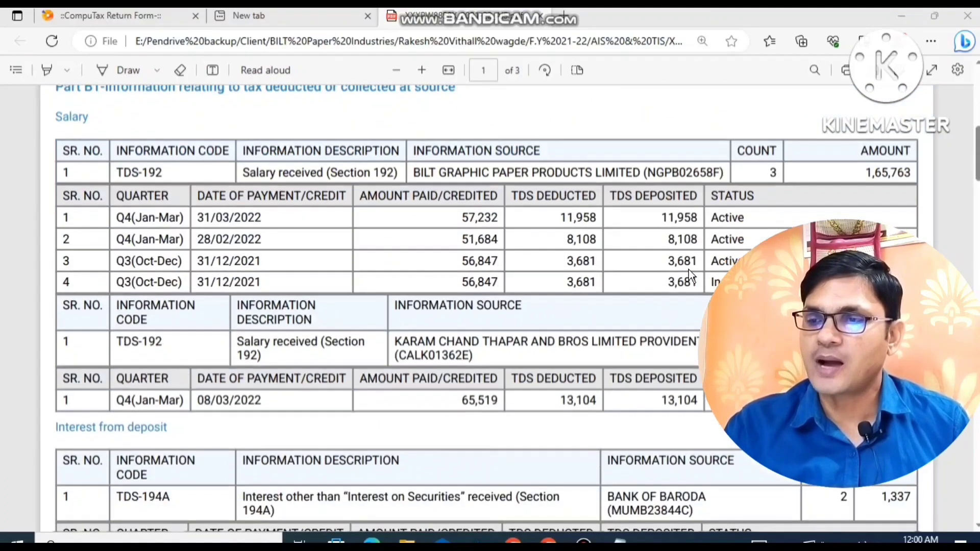
{"action": "scroll", "coordinate": [688, 270], "scroll_direction": "up", "scroll_amount": 2}
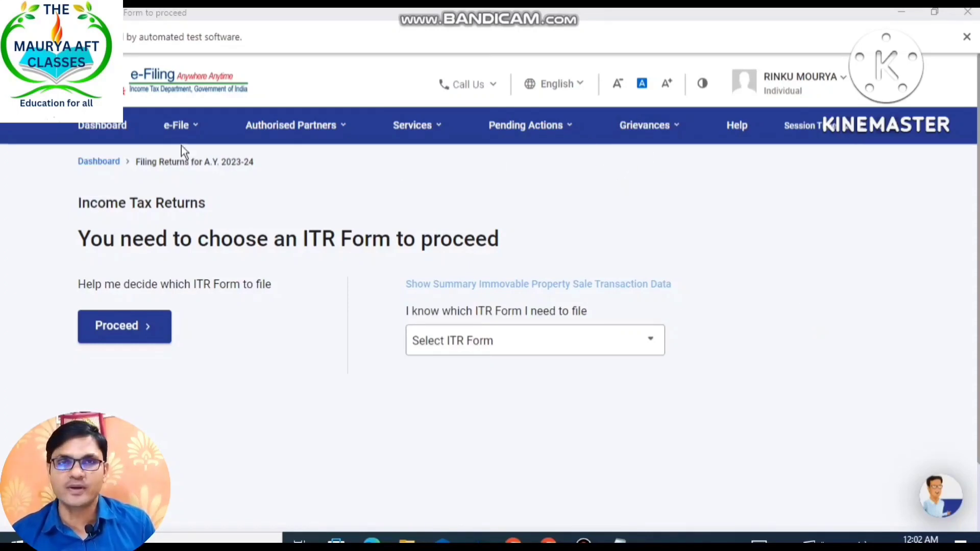
Step: Begin filing an income tax return for assessment year 2023-24 (Current A.Y.) in Online mode
{"action": "mouse_move", "coordinate": [172, 125]}
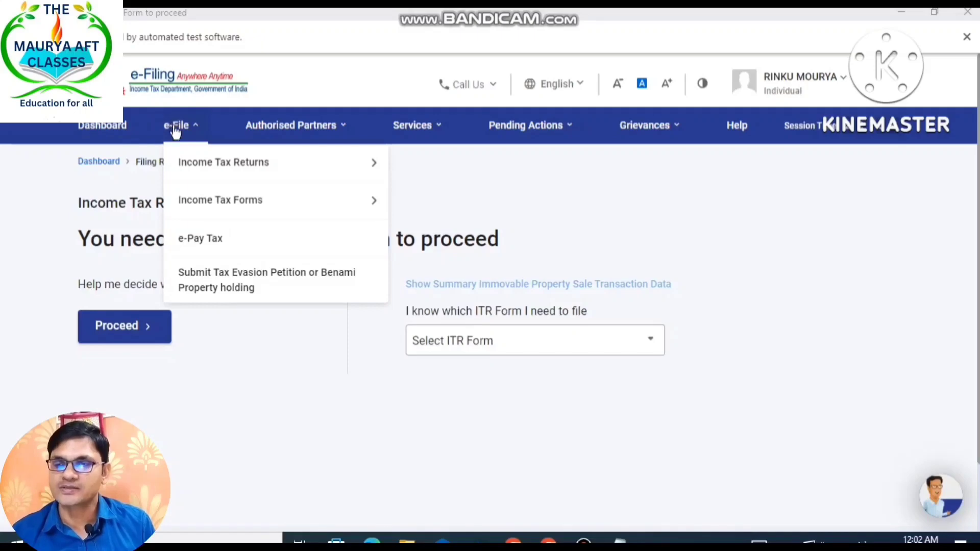
{"action": "mouse_move", "coordinate": [308, 181]}
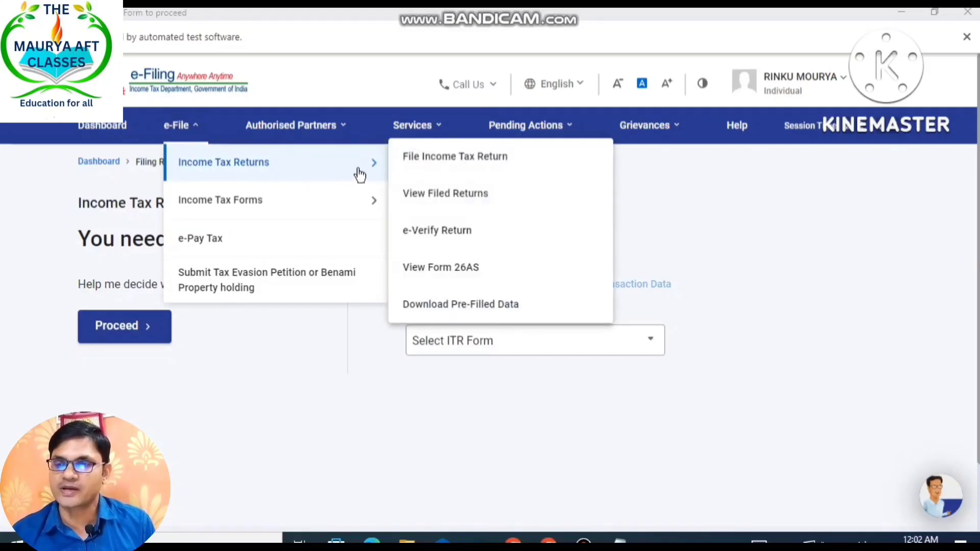
{"action": "left_click", "coordinate": [414, 167]}
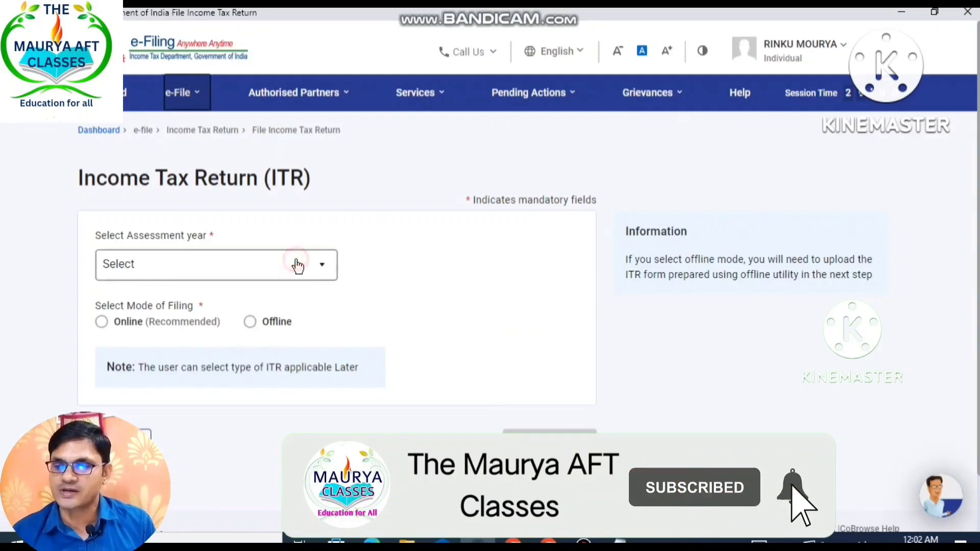
{"action": "left_click", "coordinate": [296, 266]}
{"action": "left_click", "coordinate": [149, 337]}
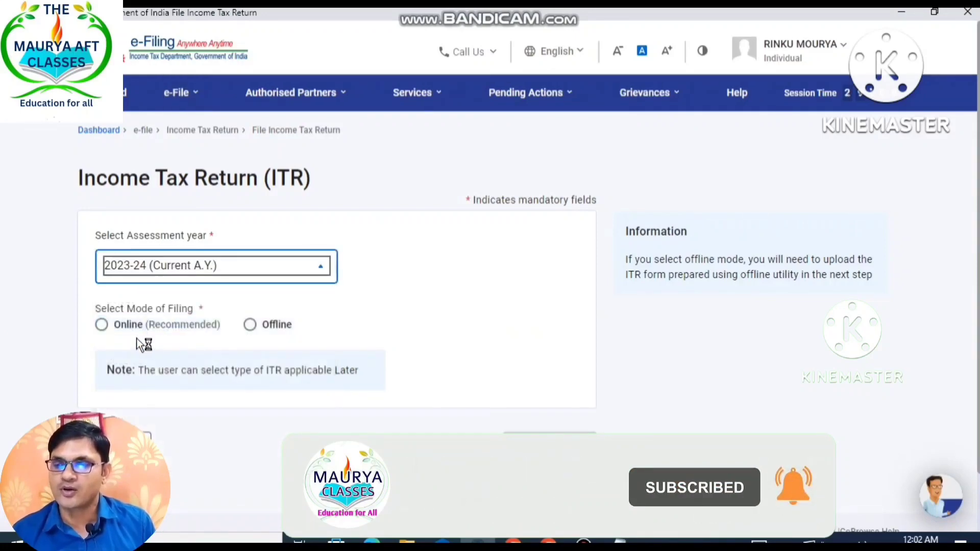
{"action": "left_click", "coordinate": [103, 323]}
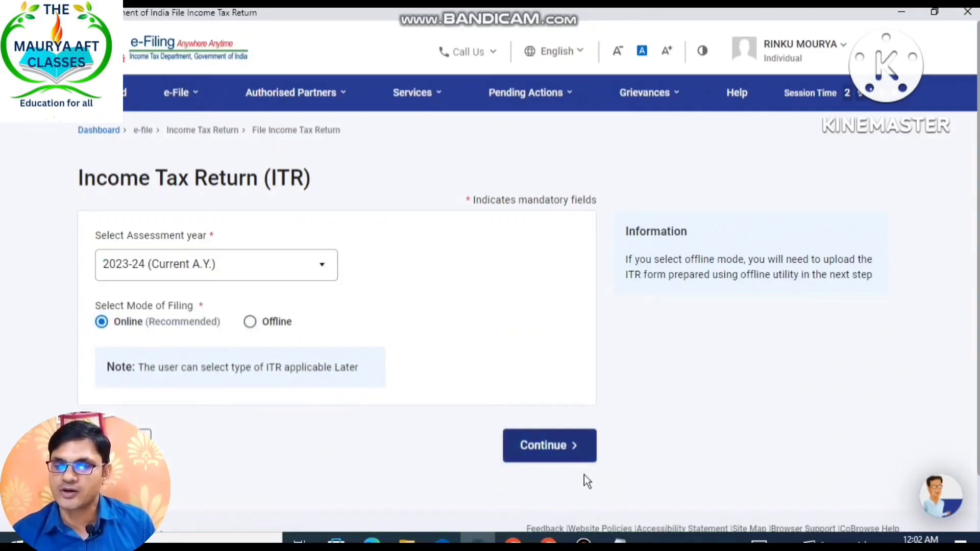
{"action": "left_click", "coordinate": [578, 458]}
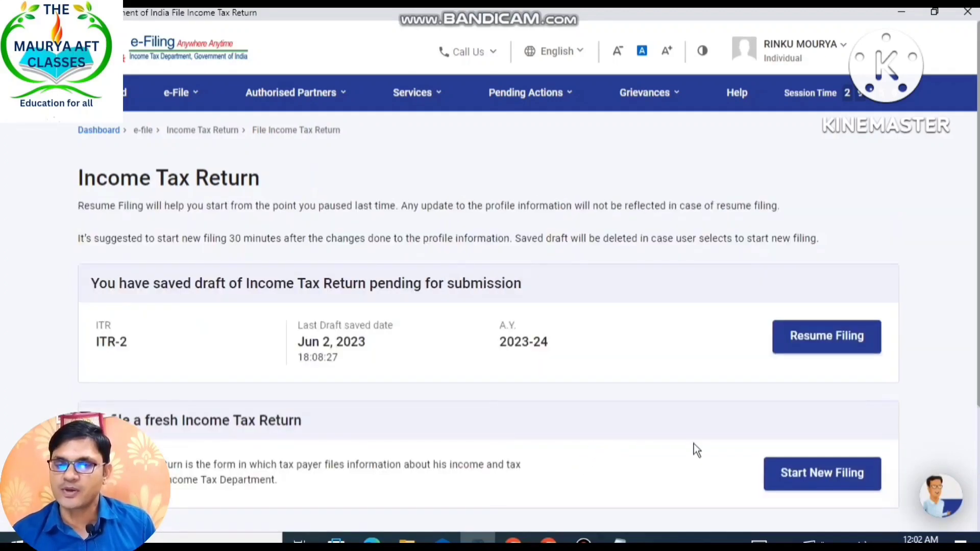
Step: Start a new filing rather than resuming the saved draft, and continue with the Individual status
{"action": "scroll", "coordinate": [699, 442], "scroll_direction": "down", "scroll_amount": 2}
{"action": "left_click", "coordinate": [806, 380]}
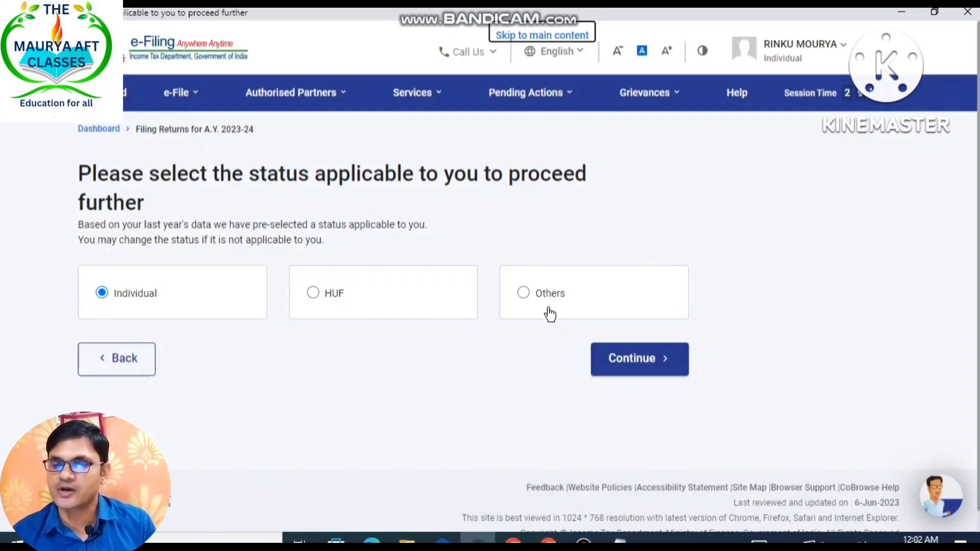
{"action": "left_click", "coordinate": [635, 360]}
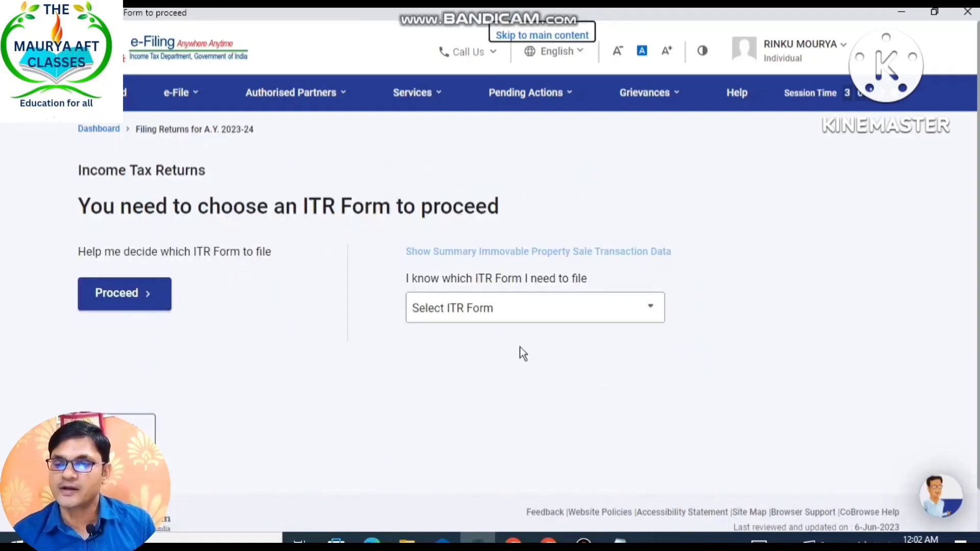
Step: Choose ITR-4 as the return form and proceed past its introduction page
{"action": "left_click", "coordinate": [492, 317]}
{"action": "left_click", "coordinate": [447, 444]}
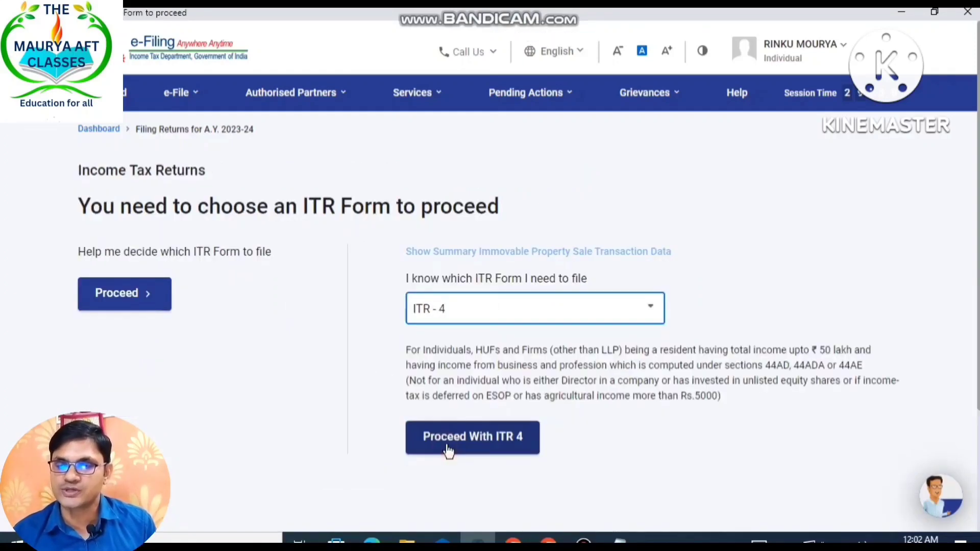
{"action": "left_click", "coordinate": [448, 451]}
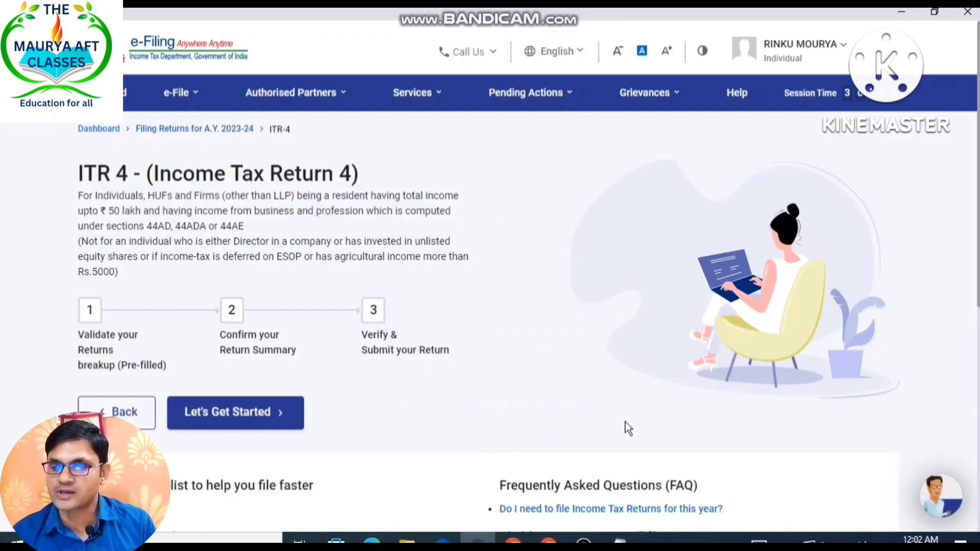
{"action": "left_click", "coordinate": [264, 411]}
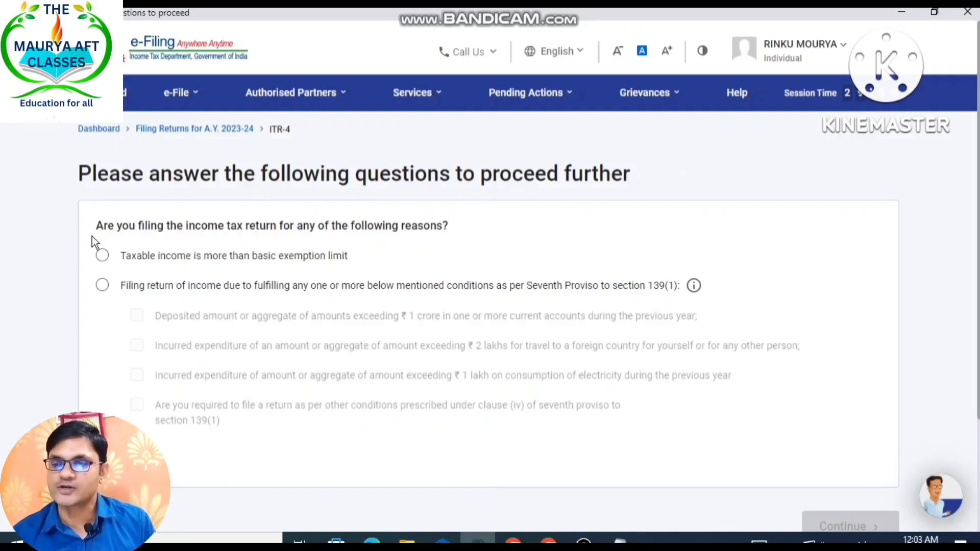
Step: Give taxable income above the basic exemption limit as the filing reason, and acknowledge the pre-filled return notice
{"action": "left_click", "coordinate": [103, 257]}
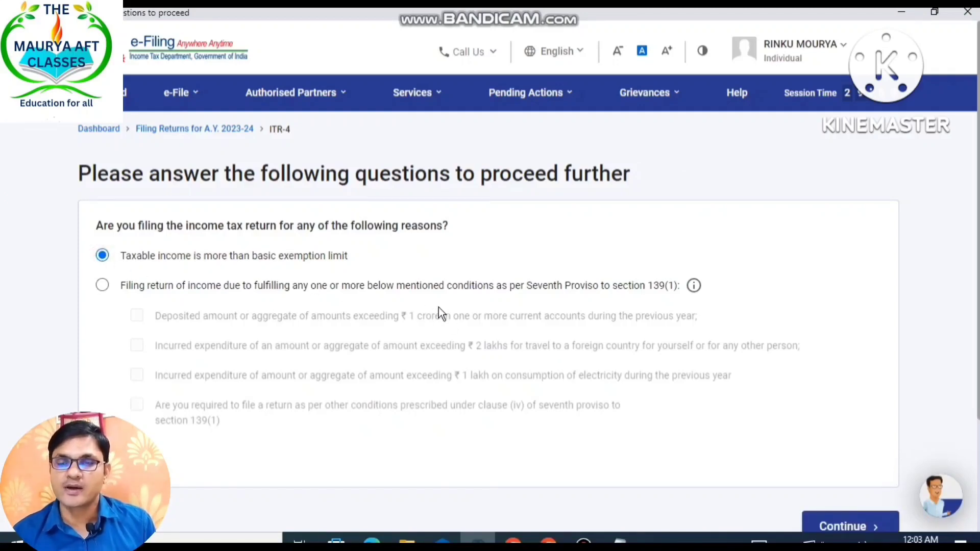
{"action": "left_click", "coordinate": [831, 521]}
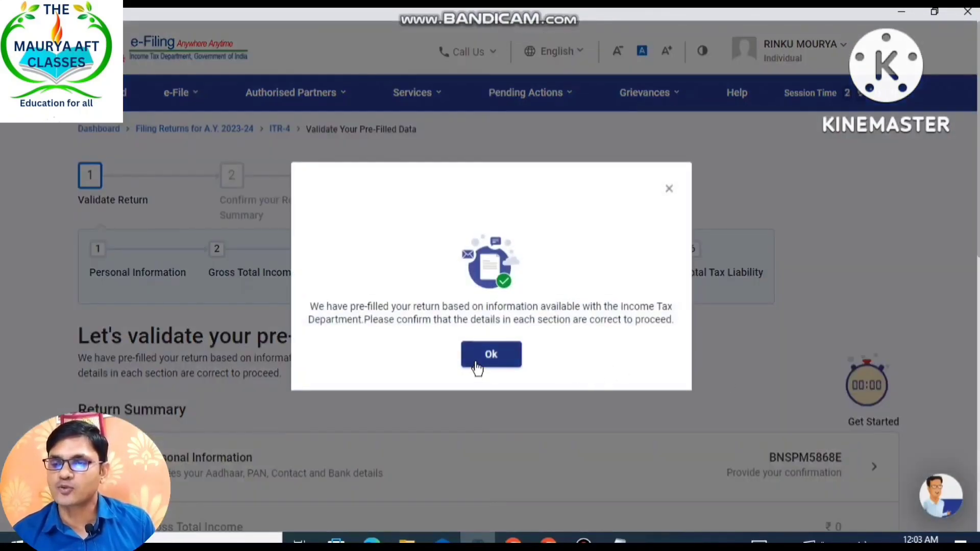
{"action": "left_click", "coordinate": [475, 361]}
Step: Look through the return summary sections and open Personal Information for verification
{"action": "scroll", "coordinate": [561, 399], "scroll_direction": "down", "scroll_amount": 2}
{"action": "scroll", "coordinate": [561, 400], "scroll_direction": "down", "scroll_amount": 3}
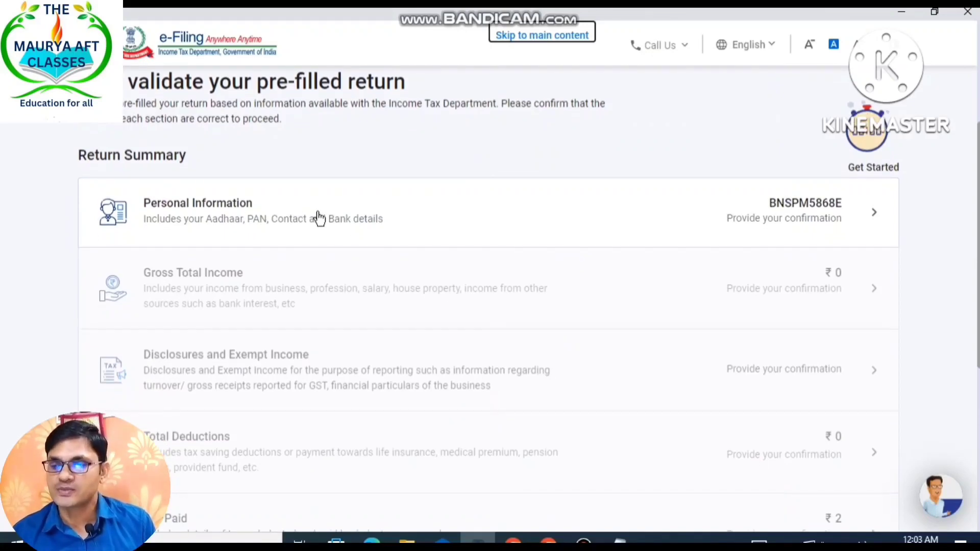
{"action": "scroll", "coordinate": [319, 219], "scroll_direction": "down", "scroll_amount": 2}
{"action": "scroll", "coordinate": [332, 415], "scroll_direction": "down", "scroll_amount": 3}
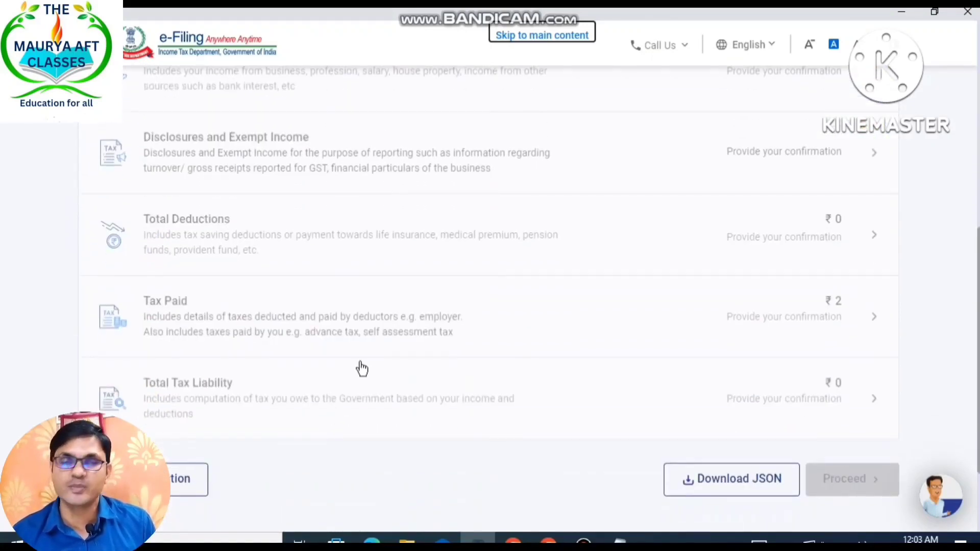
{"action": "scroll", "coordinate": [361, 367], "scroll_direction": "up", "scroll_amount": 4}
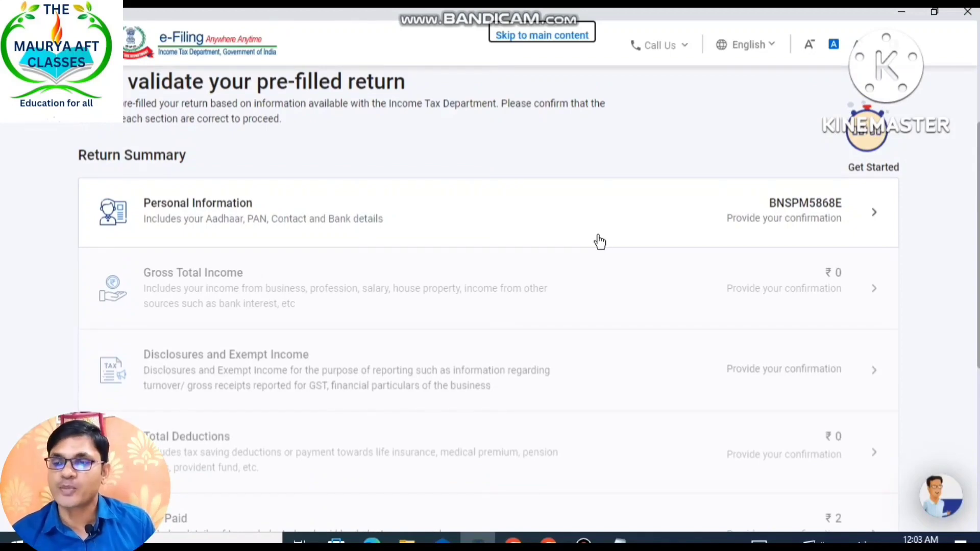
{"action": "left_click", "coordinate": [427, 238]}
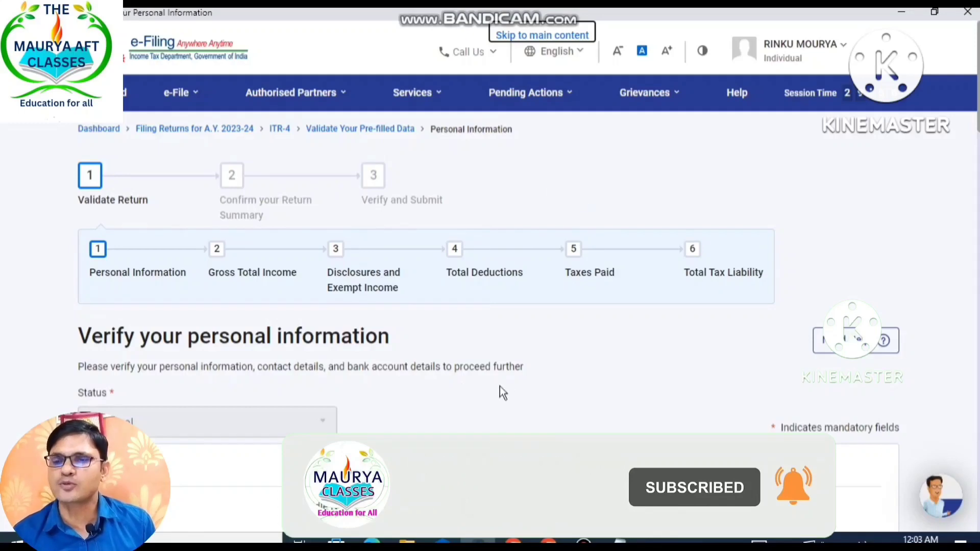
Step: Check the profile and contact details, and set the Nature of Employment to Others
{"action": "scroll", "coordinate": [503, 391], "scroll_direction": "down", "scroll_amount": 4}
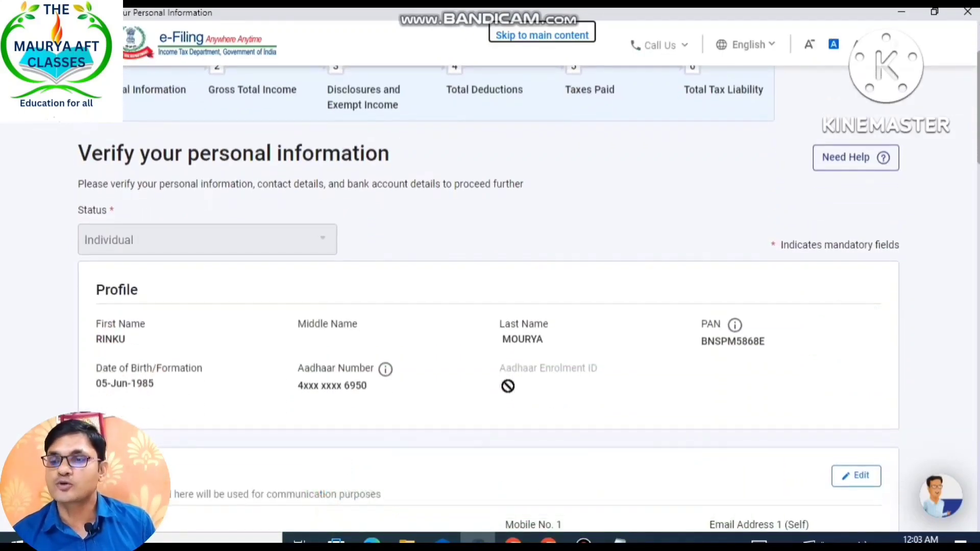
{"action": "scroll", "coordinate": [508, 386], "scroll_direction": "down", "scroll_amount": 3}
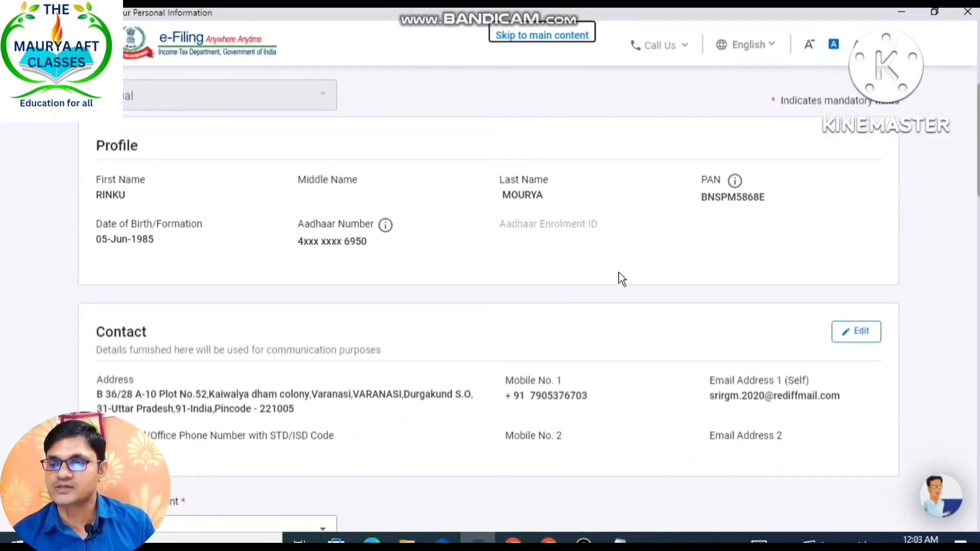
{"action": "scroll", "coordinate": [620, 278], "scroll_direction": "down", "scroll_amount": 5}
{"action": "scroll", "coordinate": [711, 252], "scroll_direction": "down", "scroll_amount": 3}
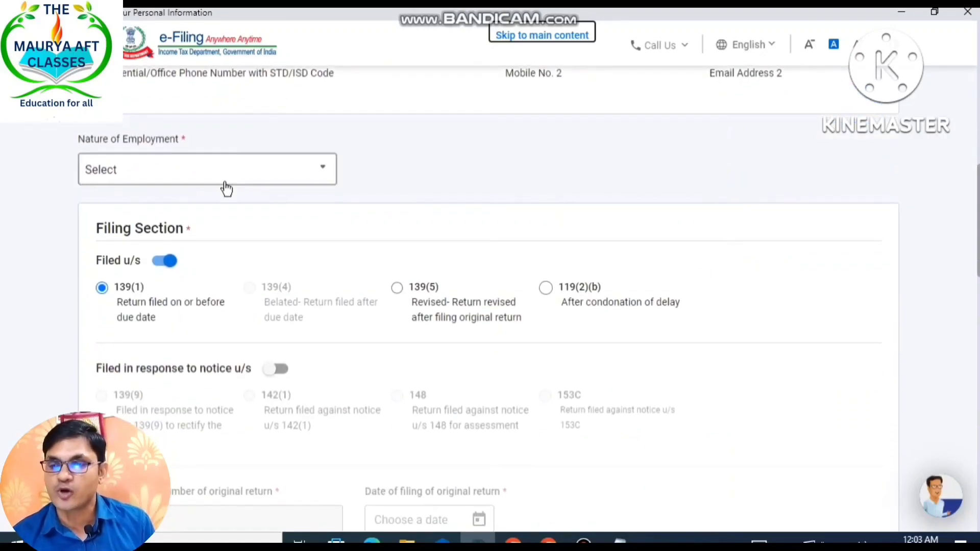
{"action": "left_click", "coordinate": [286, 183]}
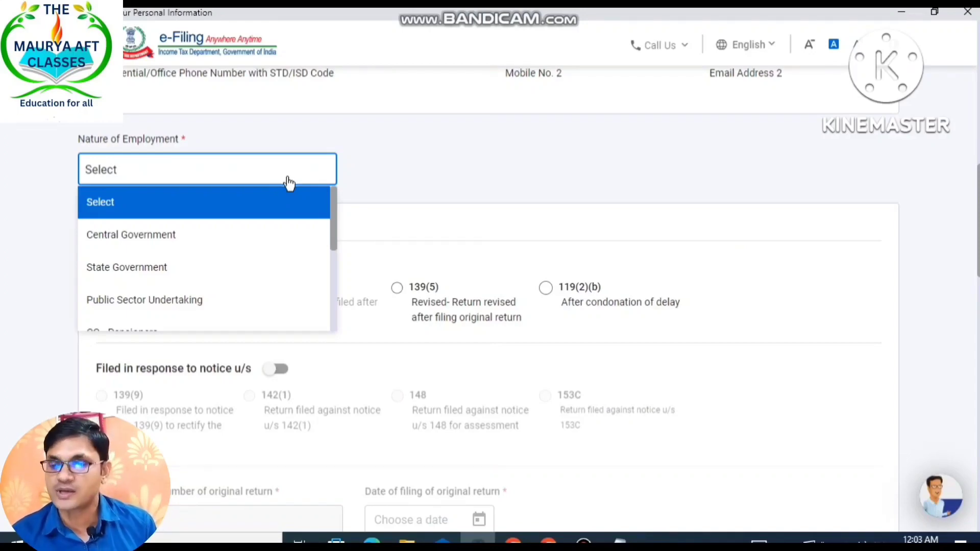
{"action": "scroll", "coordinate": [282, 245], "scroll_direction": "down", "scroll_amount": 4}
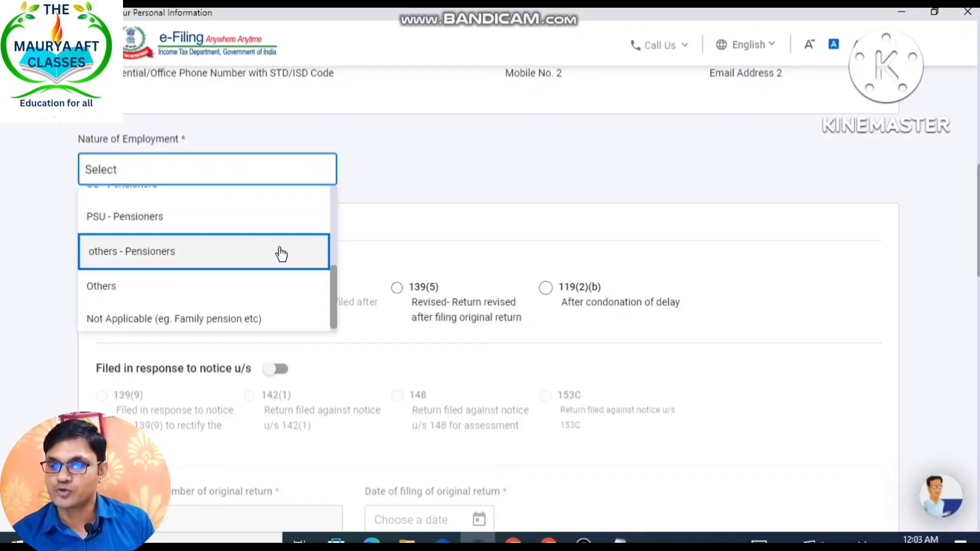
{"action": "scroll", "coordinate": [183, 248], "scroll_direction": "up", "scroll_amount": 3}
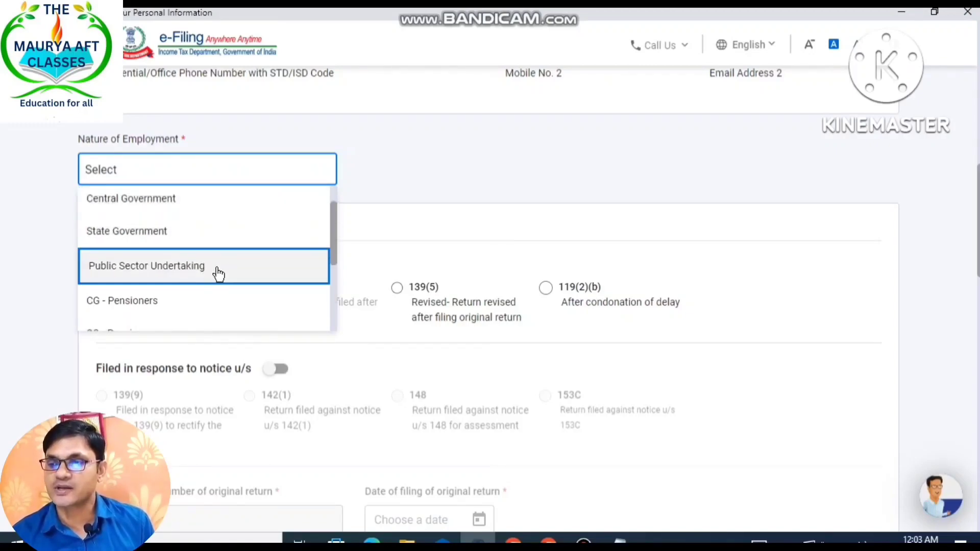
{"action": "scroll", "coordinate": [221, 274], "scroll_direction": "down", "scroll_amount": 4}
{"action": "left_click", "coordinate": [113, 273]}
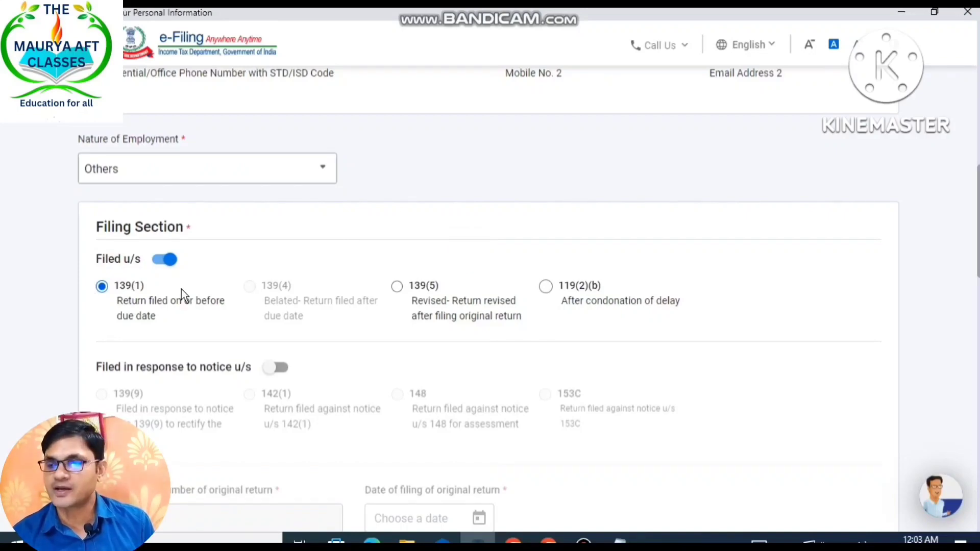
Step: Review the filing section, then answer No to having opted for the new tax regime earlier and No to filing by a representative assessee
{"action": "scroll", "coordinate": [181, 289], "scroll_direction": "down", "scroll_amount": 4}
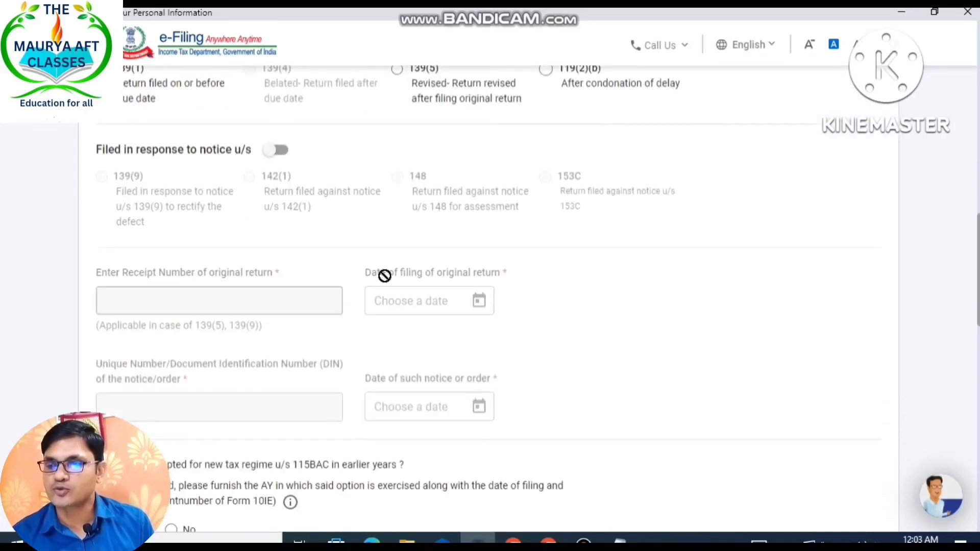
{"action": "scroll", "coordinate": [384, 276], "scroll_direction": "down", "scroll_amount": 5}
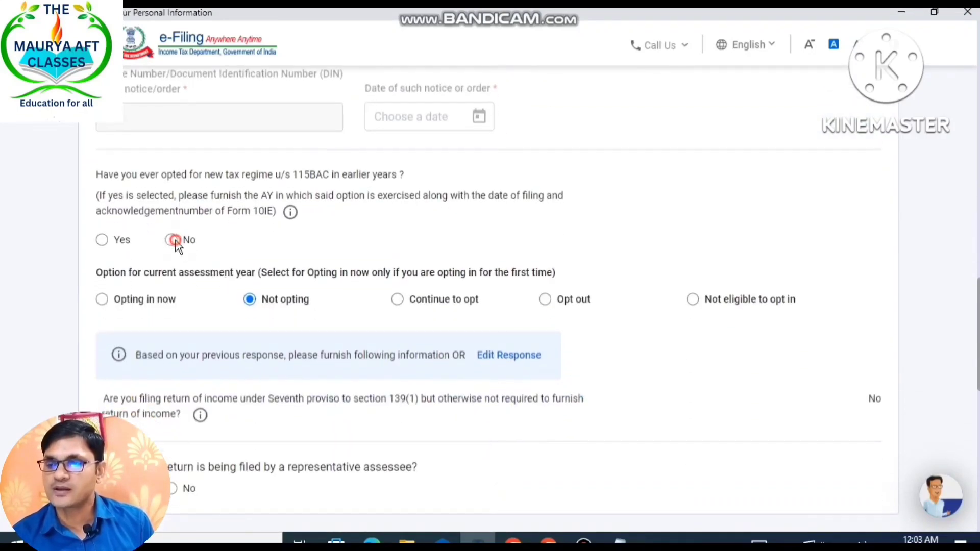
{"action": "left_click", "coordinate": [173, 240]}
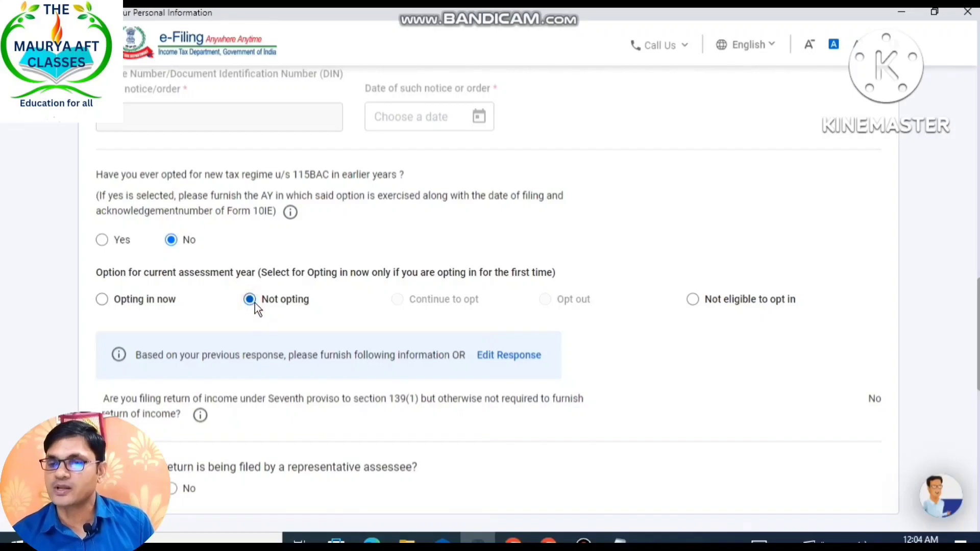
{"action": "scroll", "coordinate": [388, 296], "scroll_direction": "down", "scroll_amount": 3}
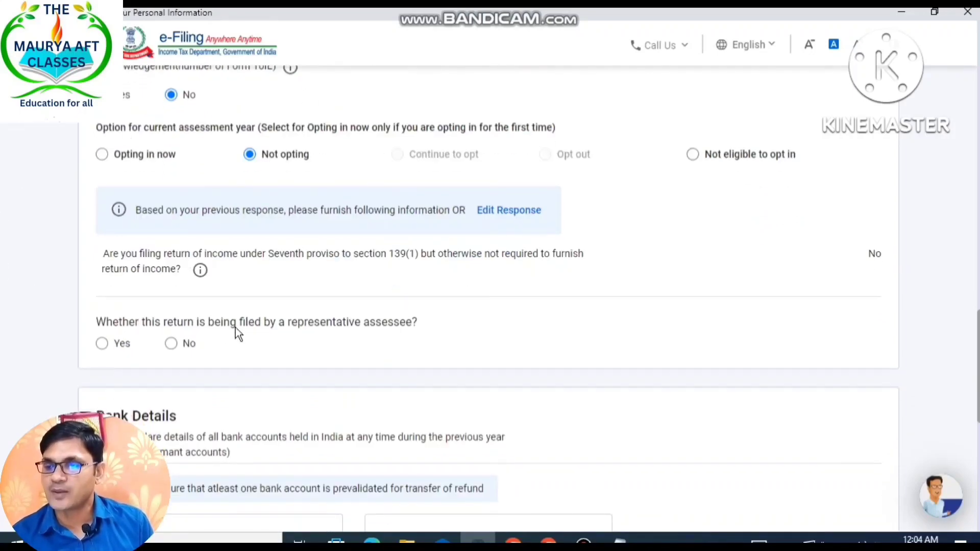
{"action": "scroll", "coordinate": [243, 338], "scroll_direction": "down", "scroll_amount": 3}
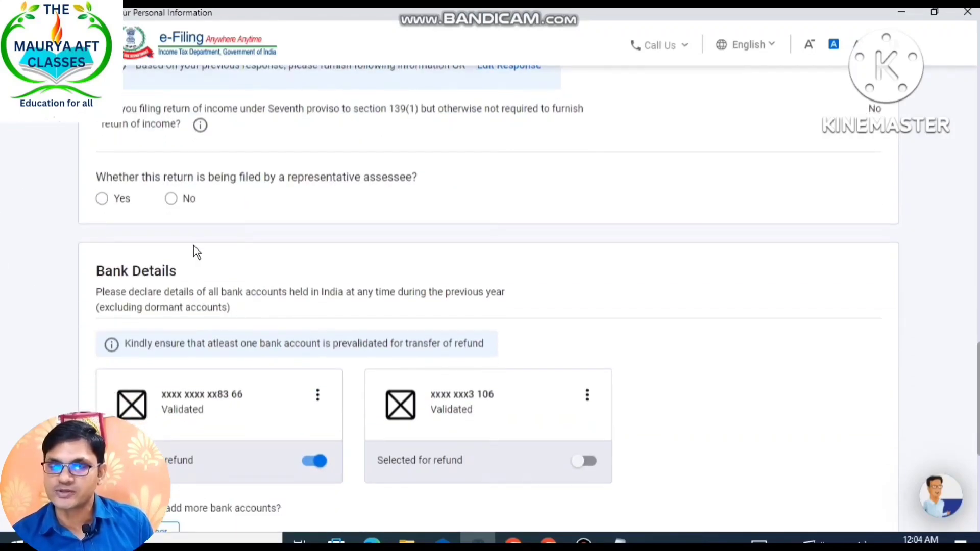
{"action": "left_click", "coordinate": [173, 198]}
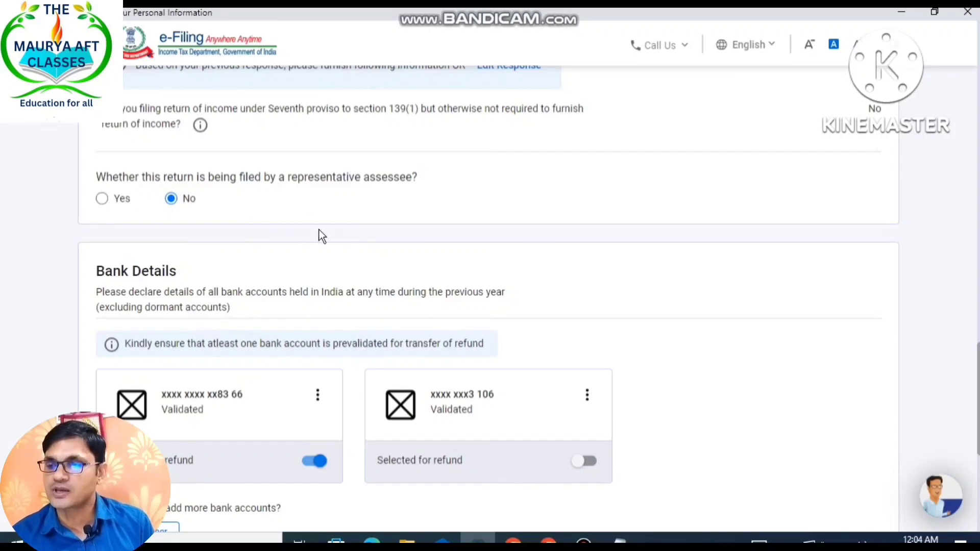
Step: Check the bank account selected for refund and confirm the Personal Information section
{"action": "scroll", "coordinate": [465, 274], "scroll_direction": "down", "scroll_amount": 3}
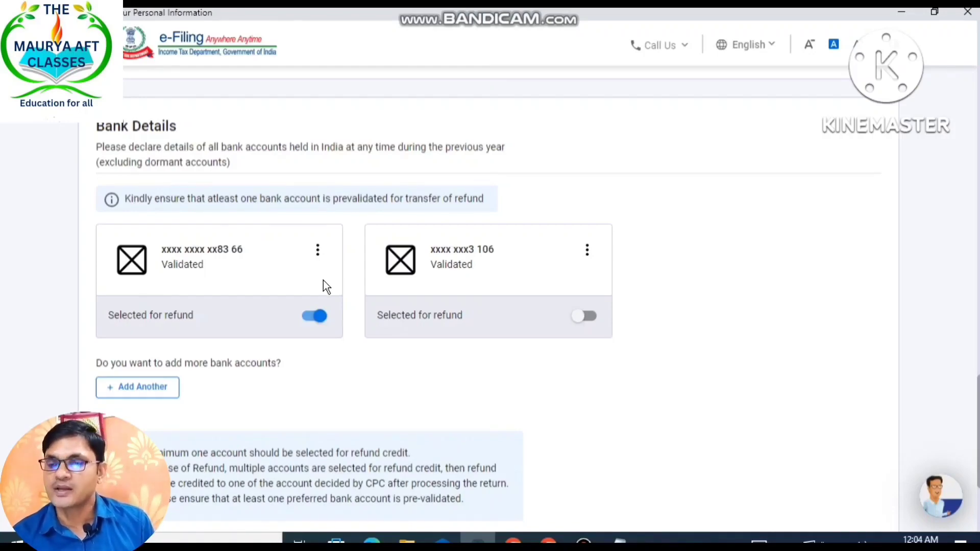
{"action": "scroll", "coordinate": [648, 342], "scroll_direction": "down", "scroll_amount": 4}
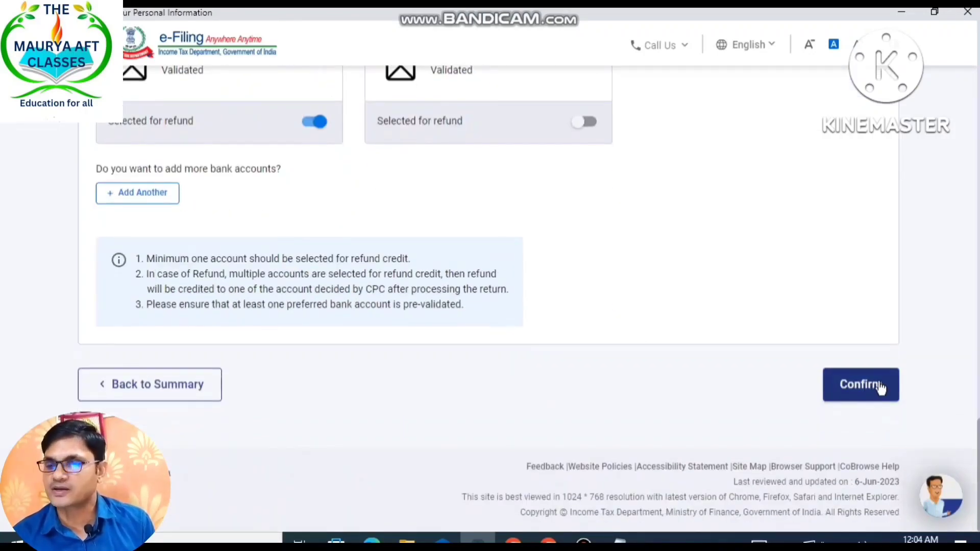
{"action": "left_click", "coordinate": [880, 387]}
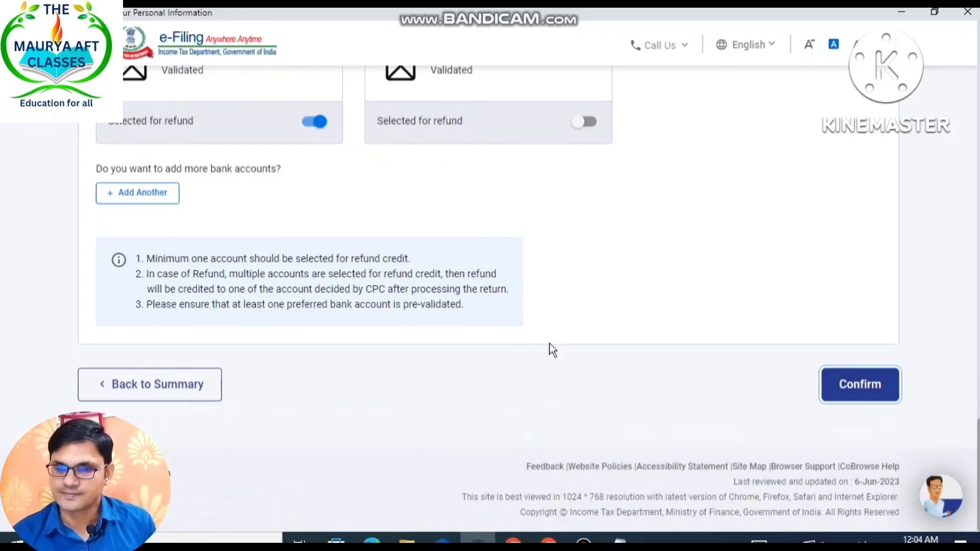
Step: Review the income sources under Gross Total Income and open Income from Business or Profession for editing
{"action": "scroll", "coordinate": [831, 357], "scroll_direction": "down", "scroll_amount": 4}
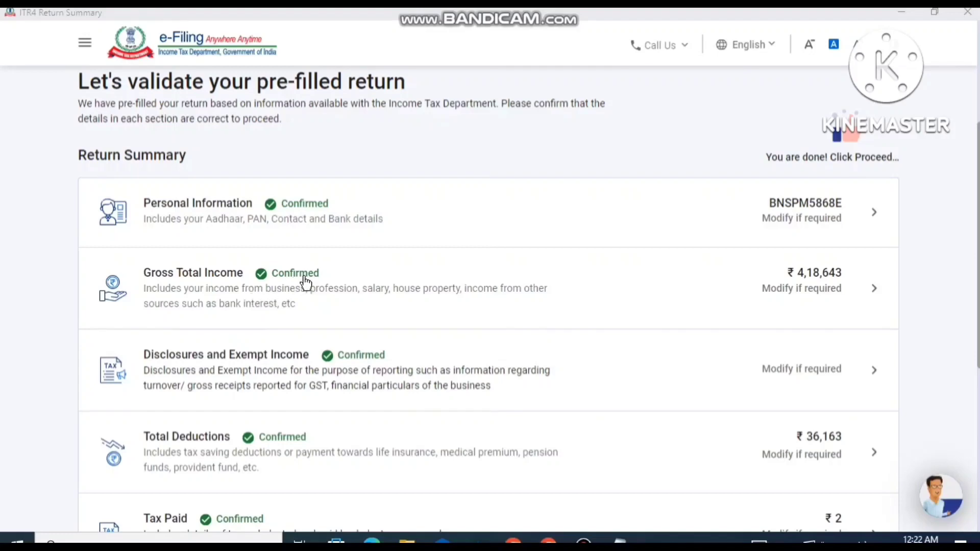
{"action": "left_click", "coordinate": [377, 298]}
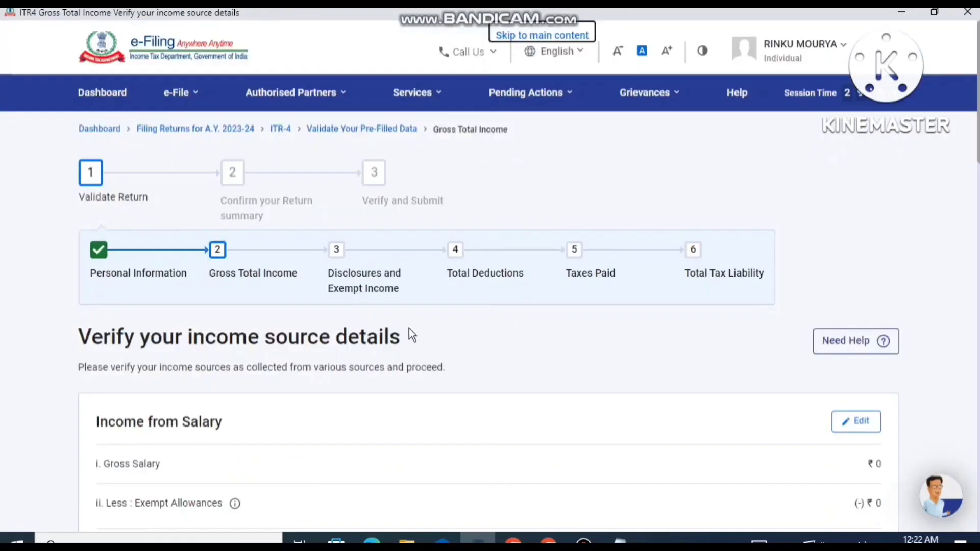
{"action": "scroll", "coordinate": [408, 336], "scroll_direction": "down", "scroll_amount": 6}
{"action": "scroll", "coordinate": [261, 265], "scroll_direction": "up", "scroll_amount": 3}
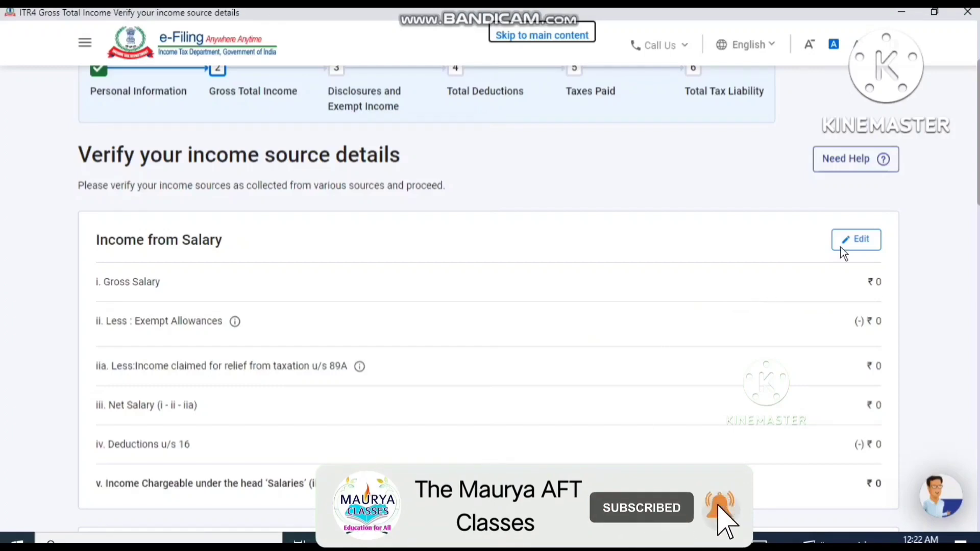
{"action": "scroll", "coordinate": [696, 360], "scroll_direction": "down", "scroll_amount": 7}
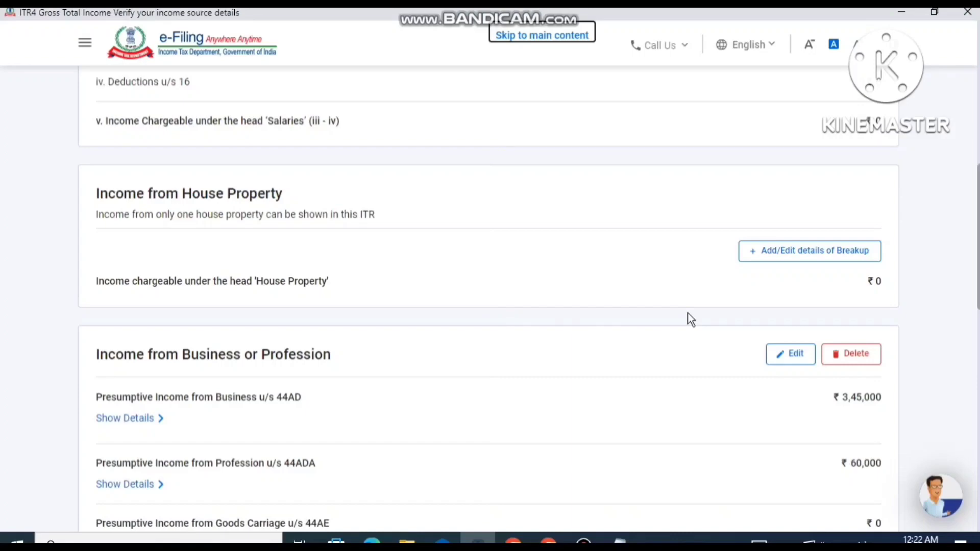
{"action": "scroll", "coordinate": [663, 295], "scroll_direction": "down", "scroll_amount": 3}
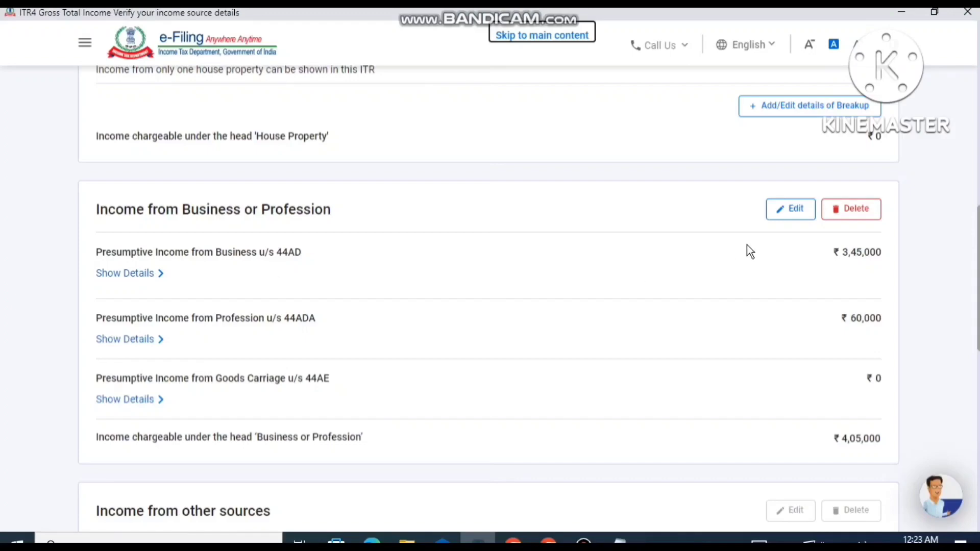
{"action": "left_click", "coordinate": [783, 213]}
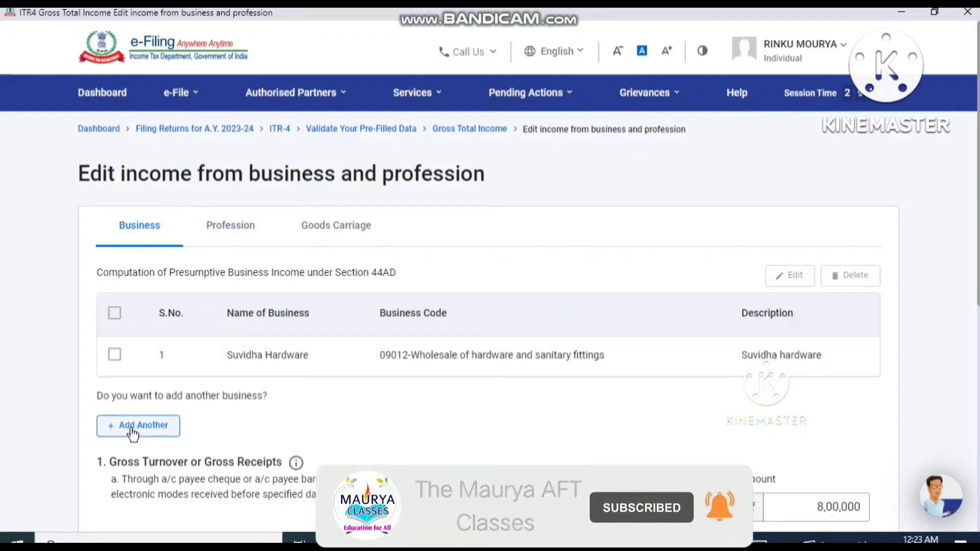
Step: Start a blank entry for another business under section 44AD and browse the available business codes
{"action": "left_click", "coordinate": [146, 435]}
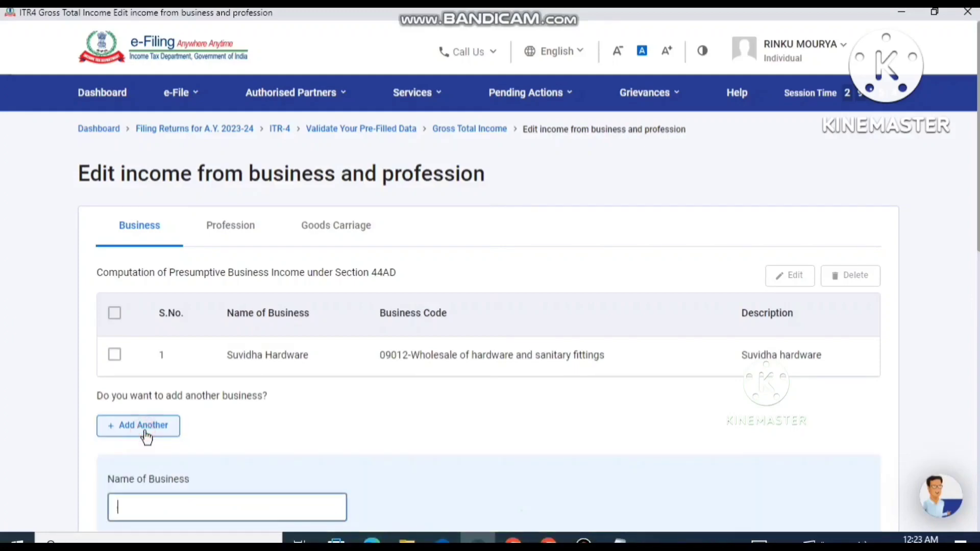
{"action": "scroll", "coordinate": [433, 449], "scroll_direction": "down", "scroll_amount": 3}
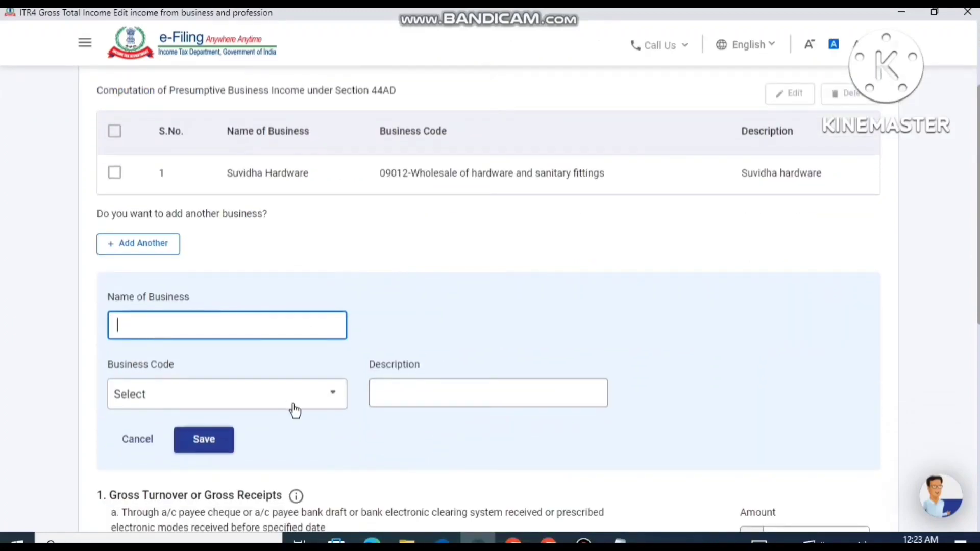
{"action": "scroll", "coordinate": [349, 390], "scroll_direction": "down", "scroll_amount": 1}
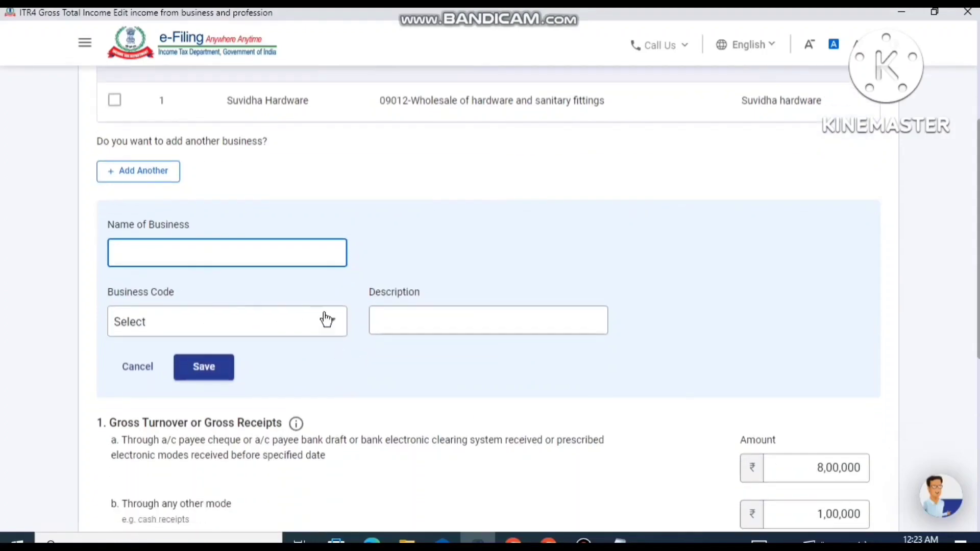
{"action": "left_click", "coordinate": [326, 320]}
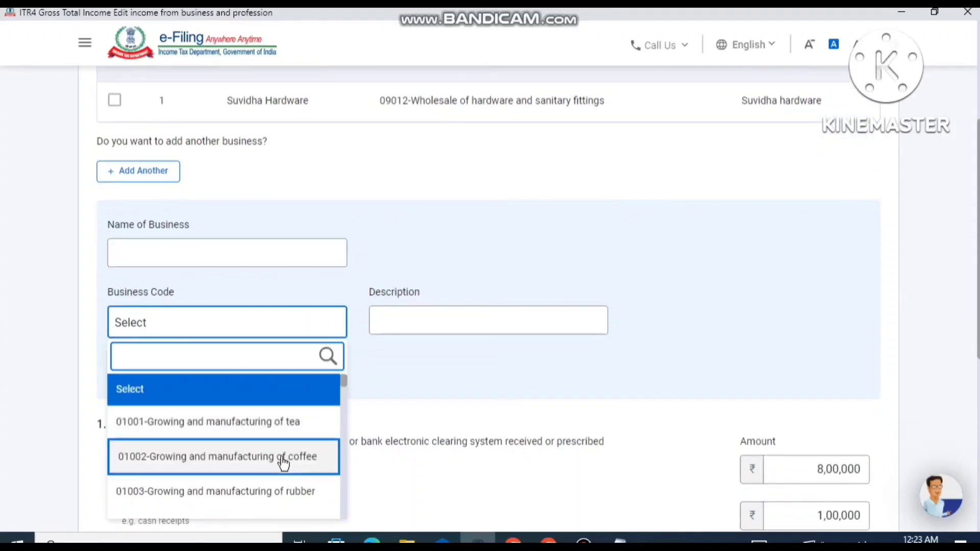
{"action": "scroll", "coordinate": [282, 462], "scroll_direction": "down", "scroll_amount": 3}
{"action": "scroll", "coordinate": [278, 450], "scroll_direction": "up", "scroll_amount": 3}
{"action": "scroll", "coordinate": [238, 434], "scroll_direction": "down", "scroll_amount": 1}
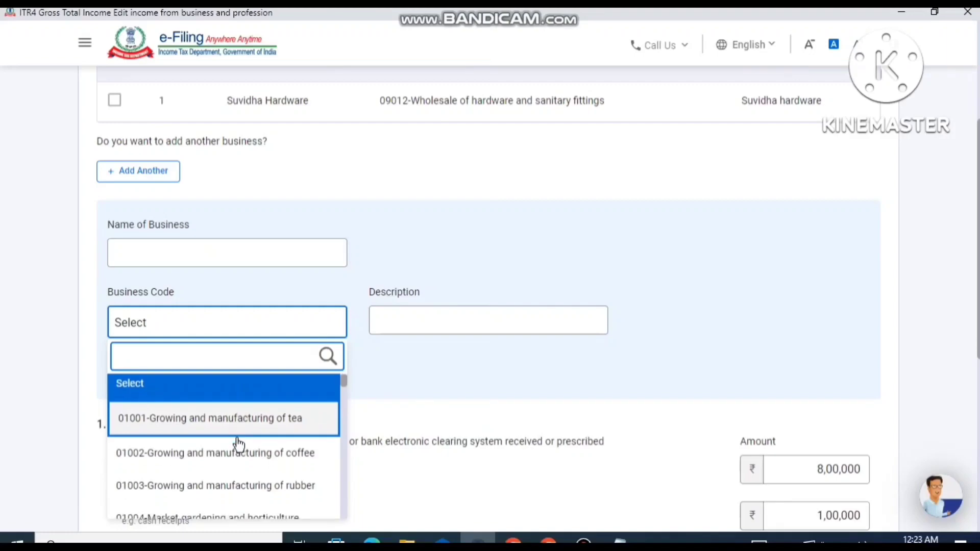
{"action": "scroll", "coordinate": [238, 443], "scroll_direction": "down", "scroll_amount": 3}
{"action": "left_click", "coordinate": [445, 268]}
{"action": "scroll", "coordinate": [449, 286], "scroll_direction": "up", "scroll_amount": 2}
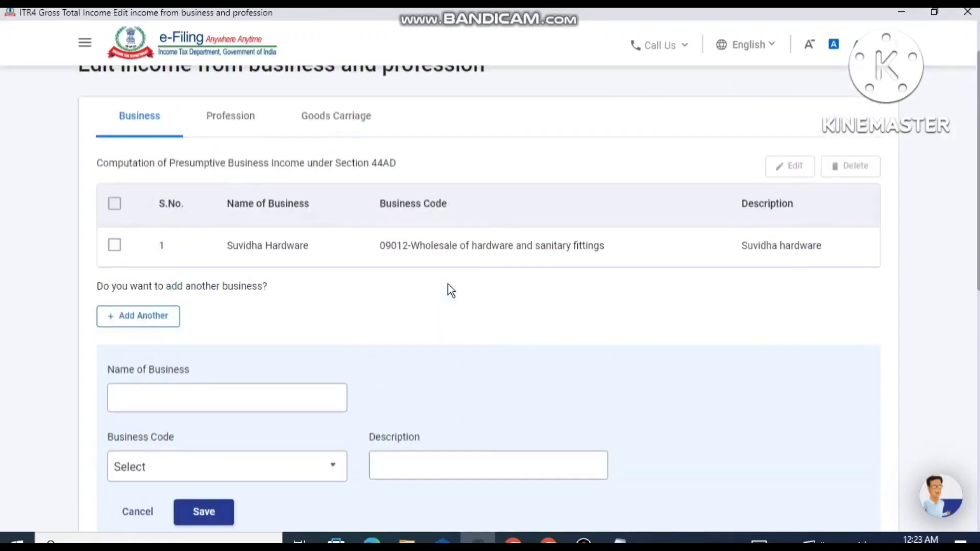
Step: Open the Suvidha Hardware business entry for editing, check its name, business code and description, and save it
{"action": "left_click", "coordinate": [115, 245]}
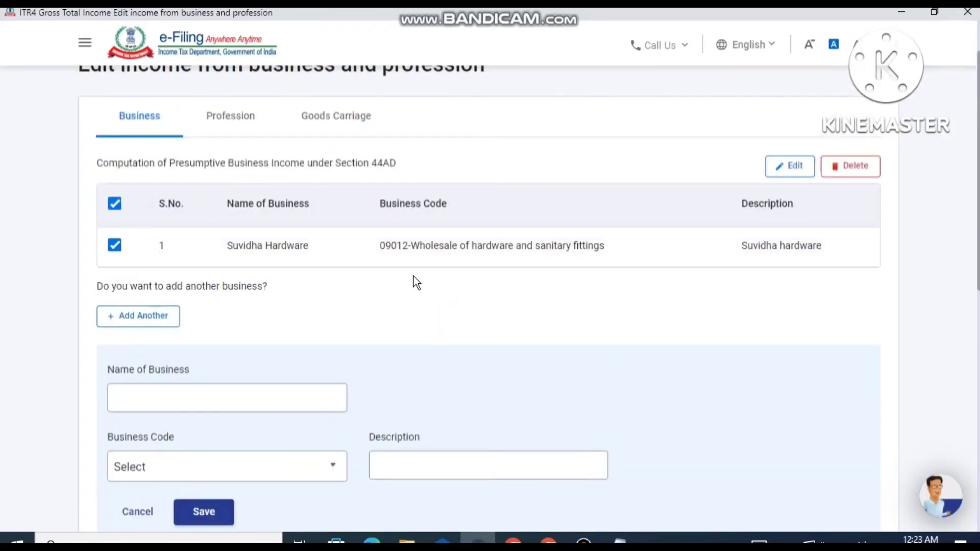
{"action": "left_click", "coordinate": [794, 166]}
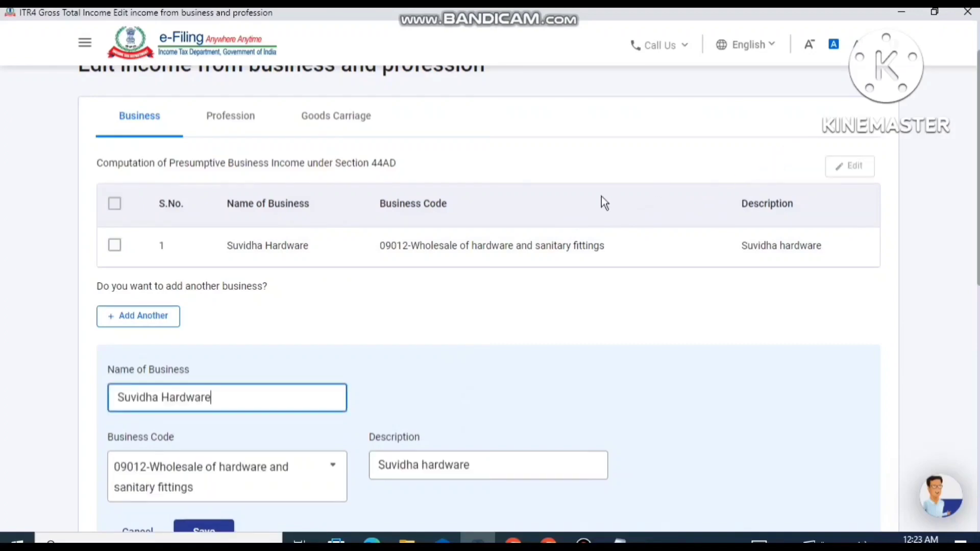
{"action": "scroll", "coordinate": [512, 353], "scroll_direction": "down", "scroll_amount": 3}
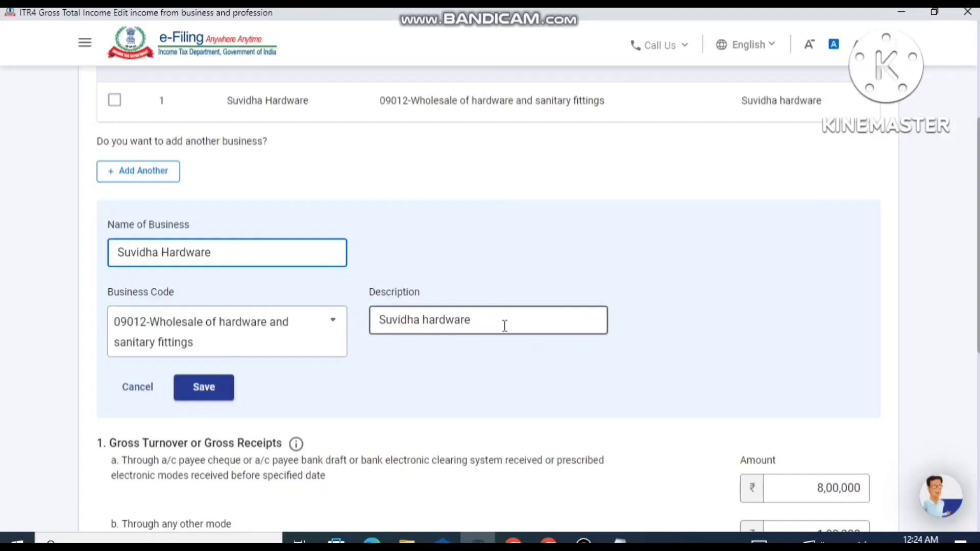
{"action": "scroll", "coordinate": [623, 341], "scroll_direction": "up", "scroll_amount": 5}
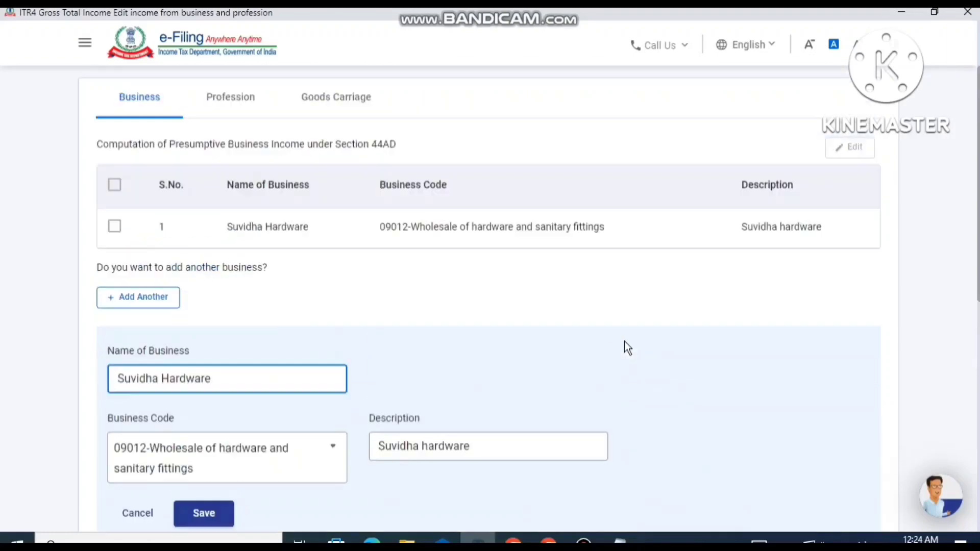
{"action": "scroll", "coordinate": [623, 340], "scroll_direction": "down", "scroll_amount": 6}
{"action": "left_click", "coordinate": [220, 316]}
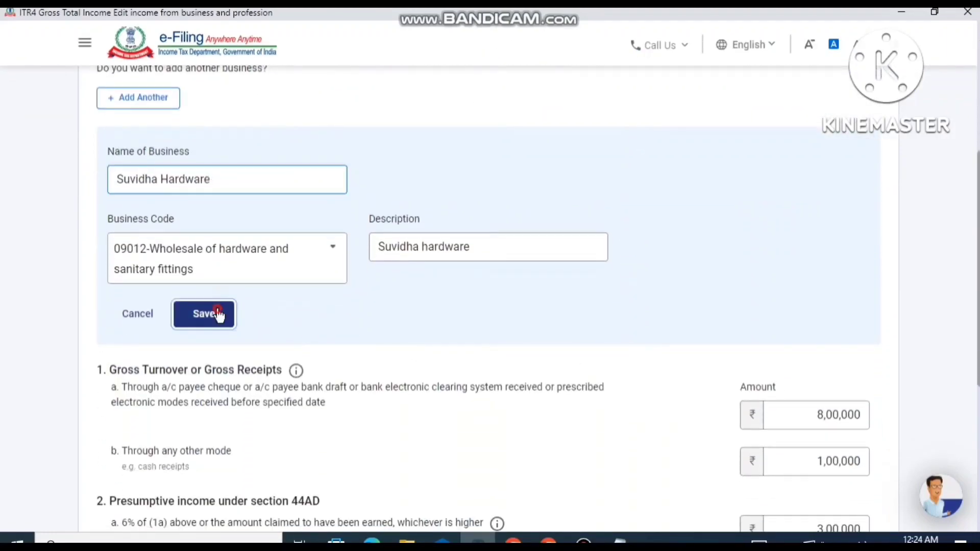
Step: Examine the section 44ADA profession details, including the business code, gross receipts and presumptive income
{"action": "scroll", "coordinate": [566, 301], "scroll_direction": "up", "scroll_amount": 6}
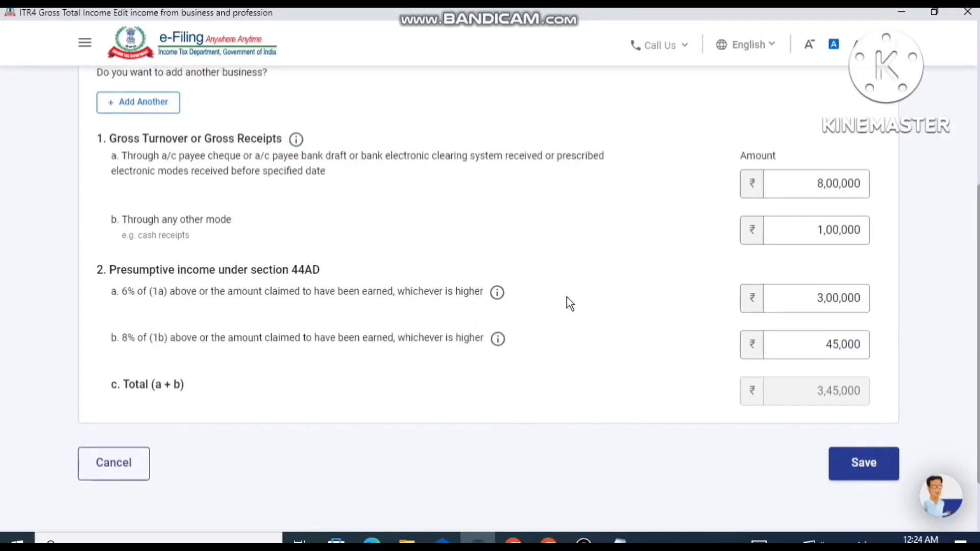
{"action": "left_click", "coordinate": [246, 226]}
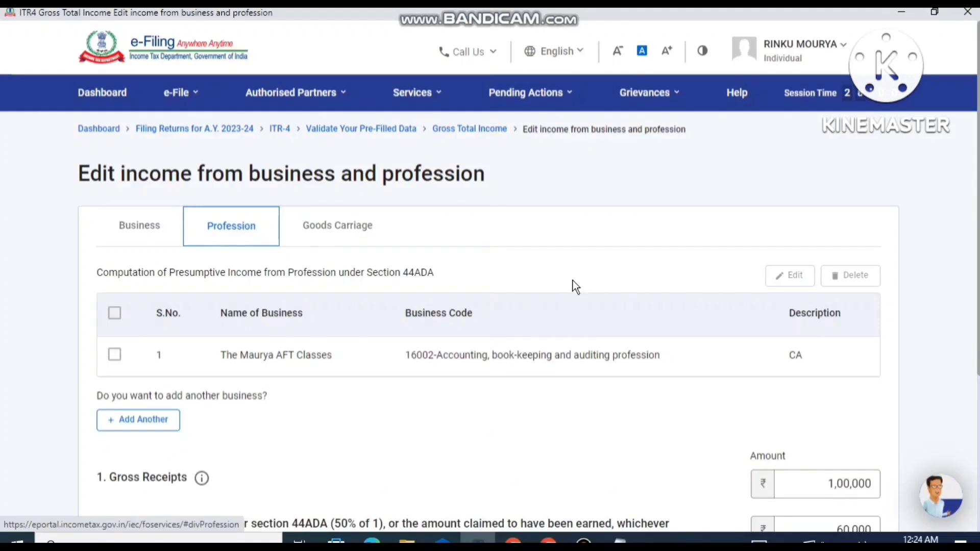
{"action": "scroll", "coordinate": [544, 356], "scroll_direction": "down", "scroll_amount": 4}
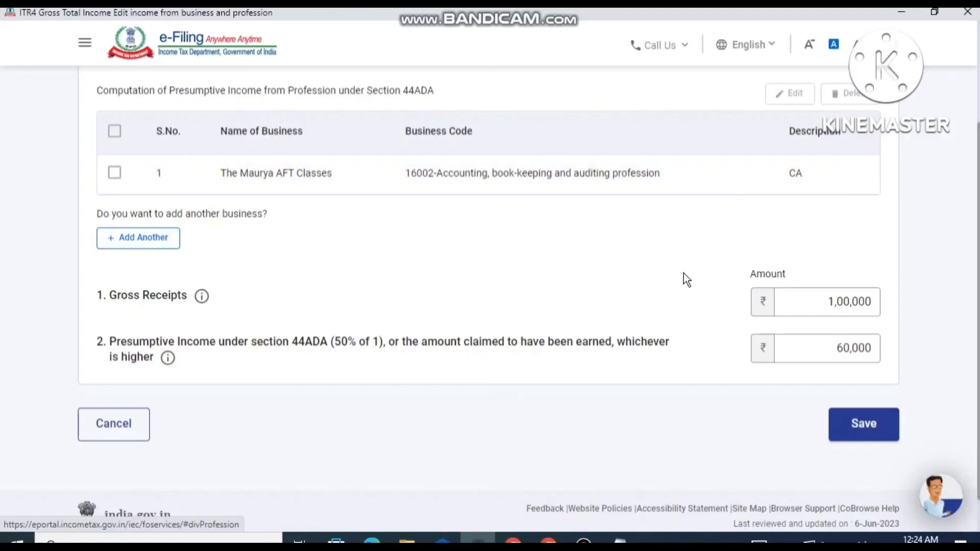
{"action": "scroll", "coordinate": [650, 332], "scroll_direction": "up", "scroll_amount": 4}
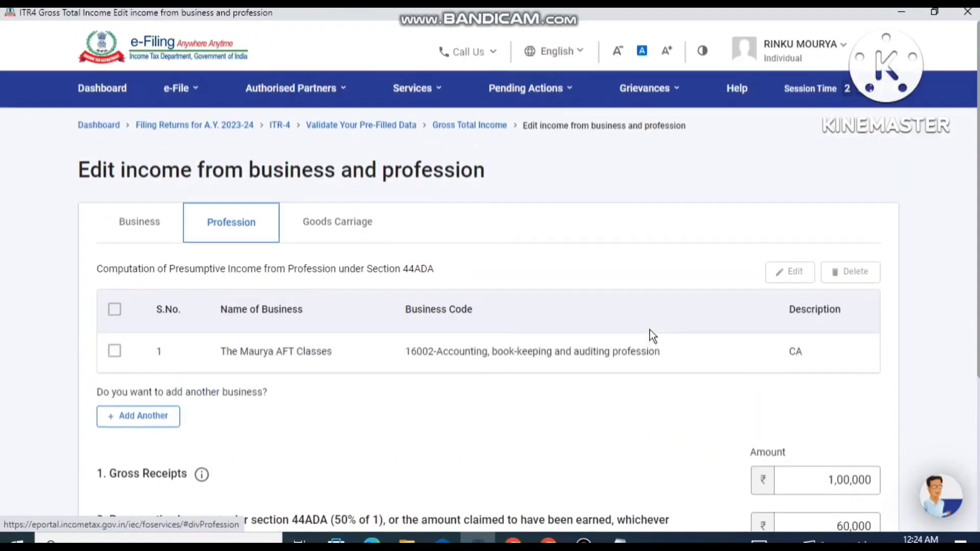
Step: Return to the business details and examine the gross turnover and presumptive income amounts under section 44AD
{"action": "left_click", "coordinate": [131, 226]}
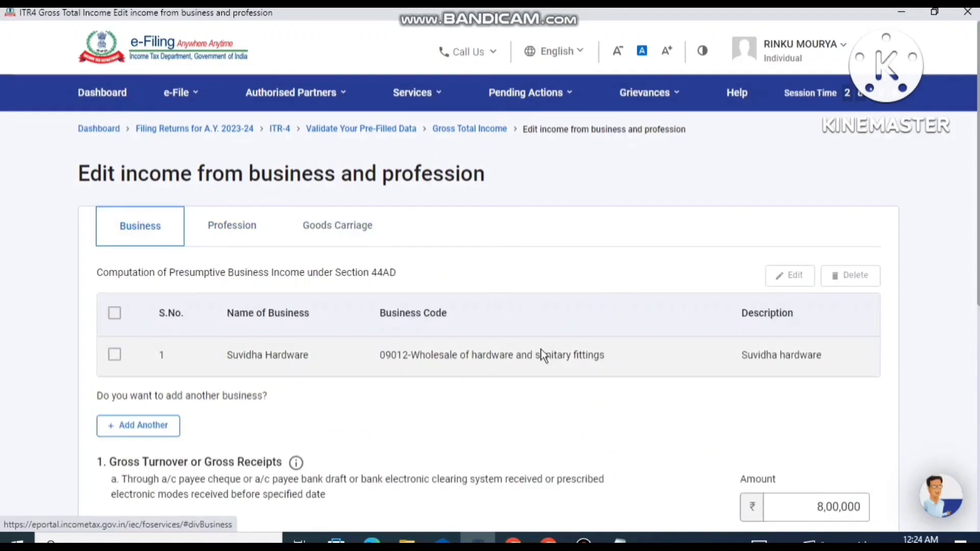
{"action": "scroll", "coordinate": [543, 356], "scroll_direction": "down", "scroll_amount": 6}
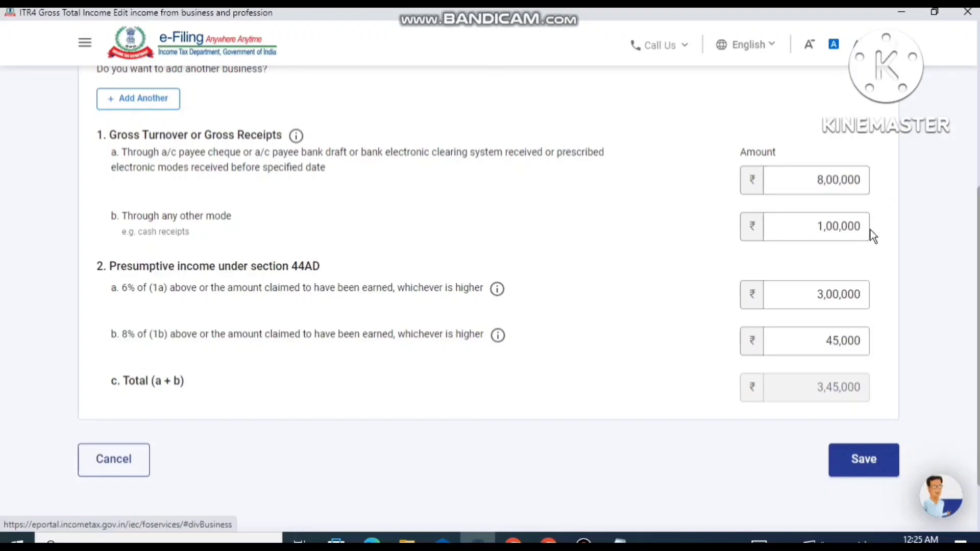
{"action": "scroll", "coordinate": [561, 245], "scroll_direction": "down", "scroll_amount": 2}
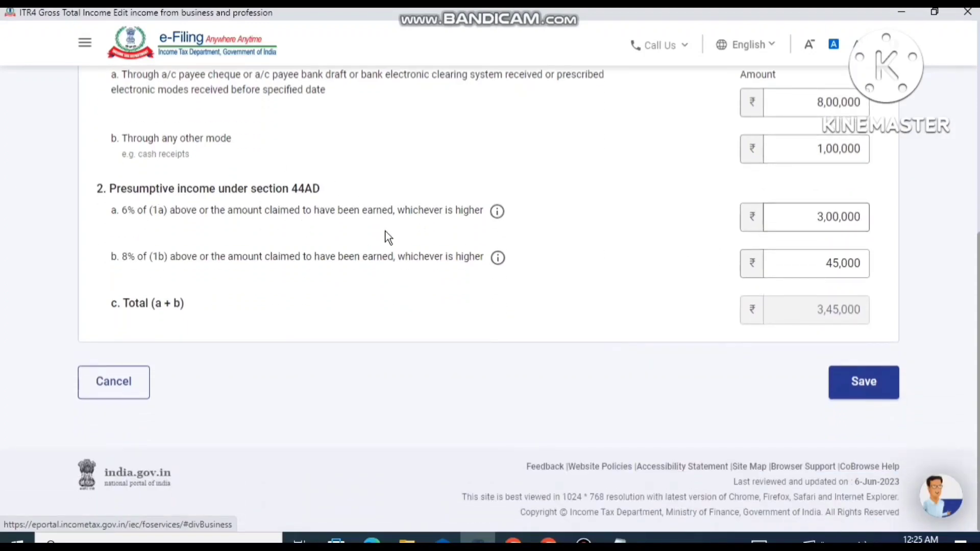
{"action": "scroll", "coordinate": [387, 238], "scroll_direction": "up", "scroll_amount": 2}
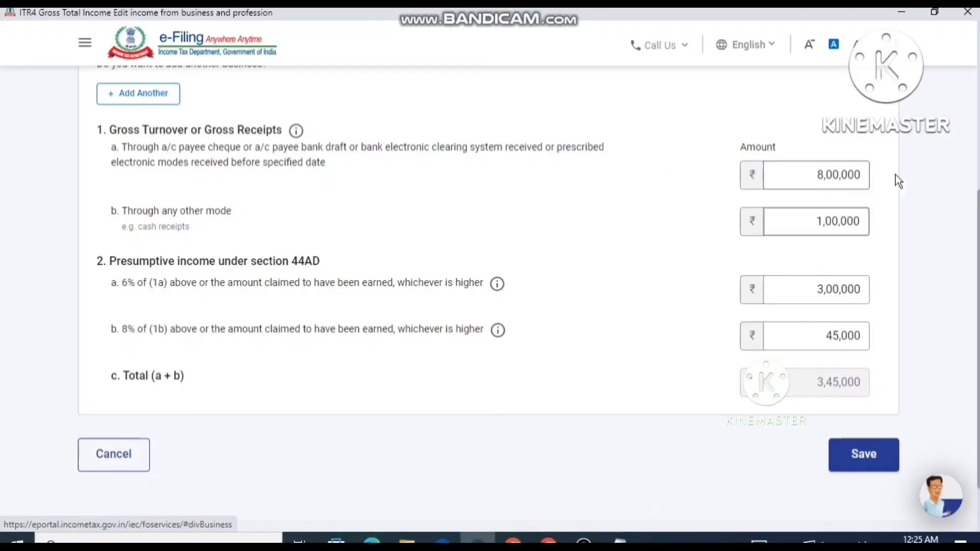
{"action": "left_click", "coordinate": [835, 176]}
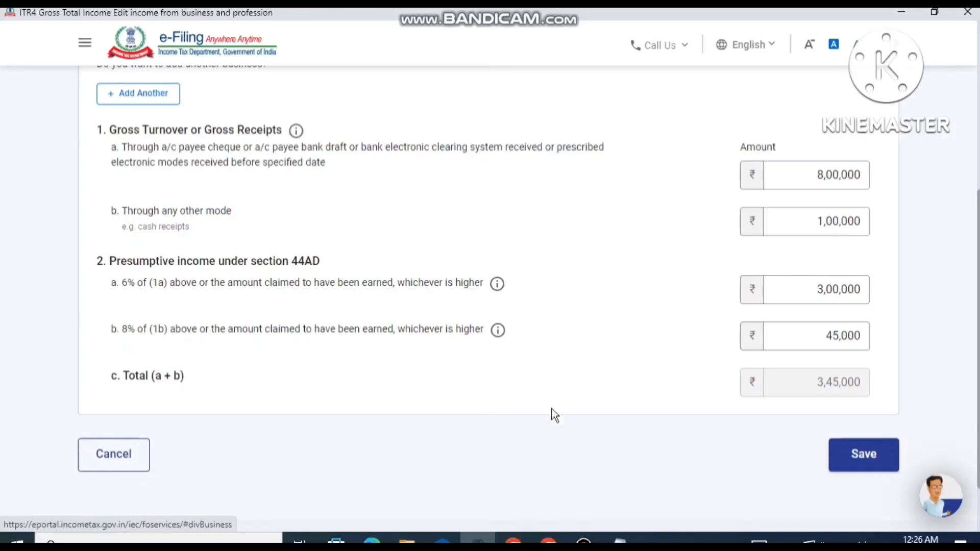
Step: Return to the section 44ADA profession details, check the gross receipts and presumptive income, and save the business and profession income
{"action": "scroll", "coordinate": [733, 266], "scroll_direction": "up", "scroll_amount": 3}
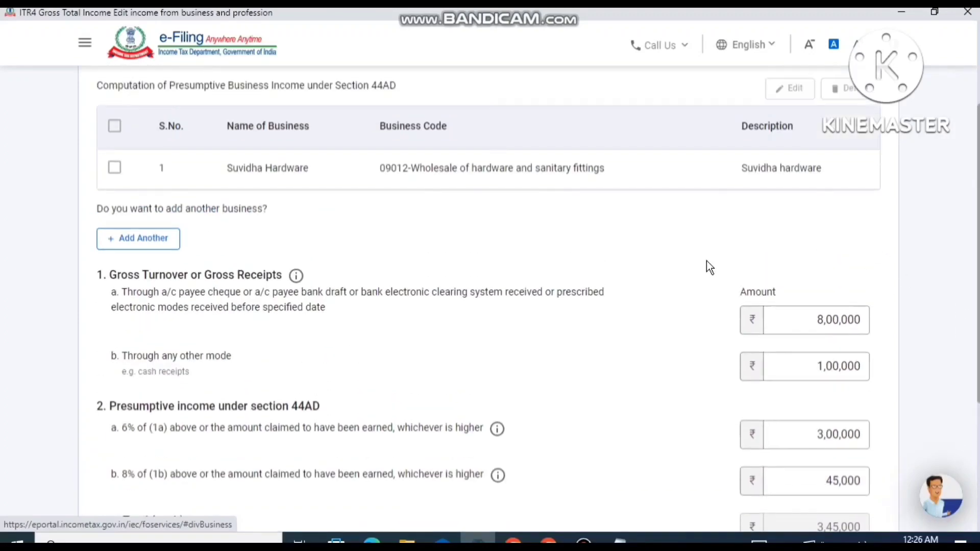
{"action": "scroll", "coordinate": [612, 265], "scroll_direction": "up", "scroll_amount": 4}
{"action": "left_click", "coordinate": [237, 230]}
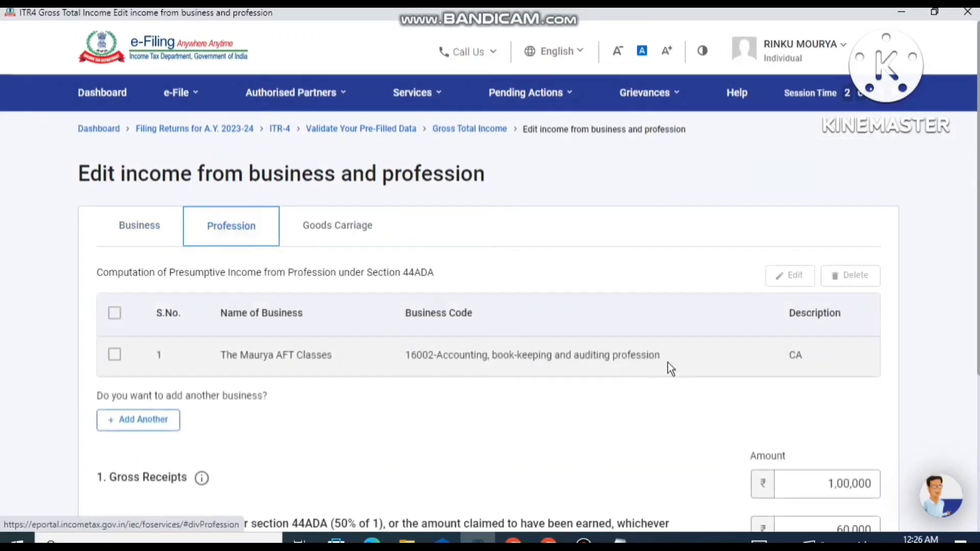
{"action": "scroll", "coordinate": [670, 367], "scroll_direction": "down", "scroll_amount": 5}
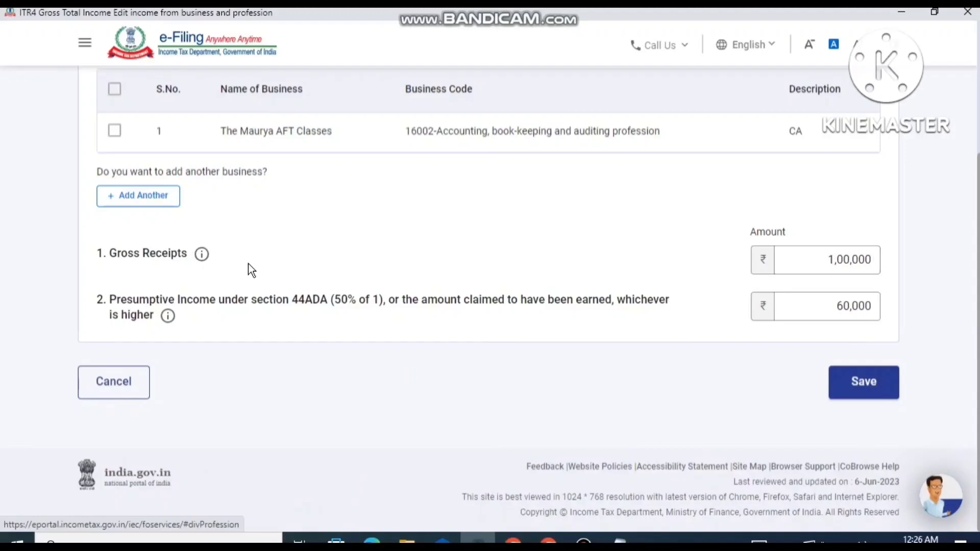
{"action": "left_click", "coordinate": [818, 272]}
{"action": "left_click", "coordinate": [861, 263]}
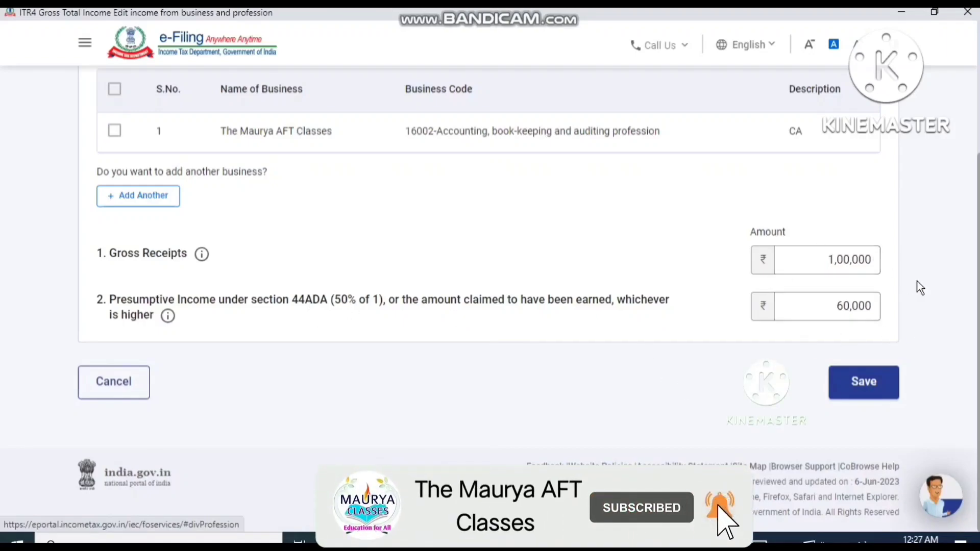
{"action": "left_click", "coordinate": [864, 394]}
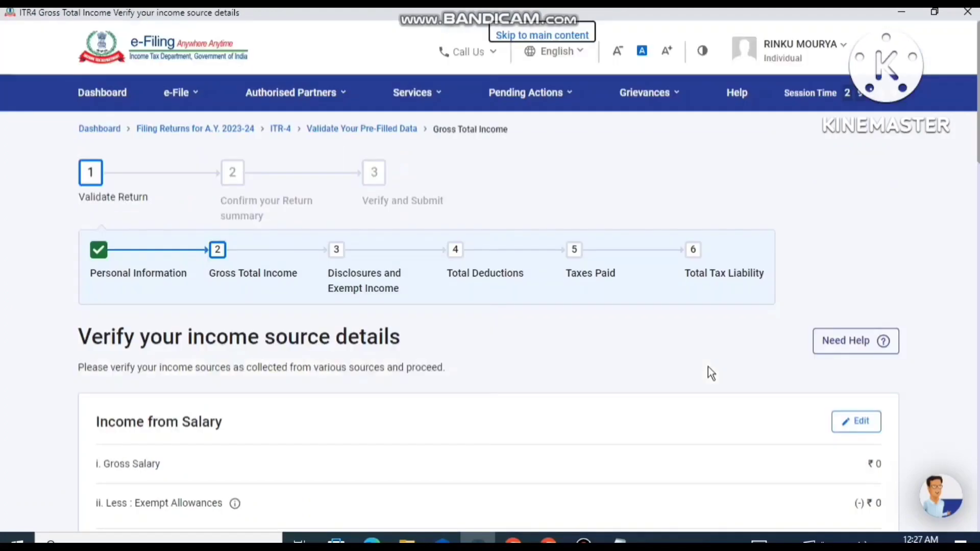
Step: Check the income from other sources on the income verification page and open its questionnaire for adding another income
{"action": "scroll", "coordinate": [708, 366], "scroll_direction": "down", "scroll_amount": 15}
{"action": "scroll", "coordinate": [708, 366], "scroll_direction": "down", "scroll_amount": 3}
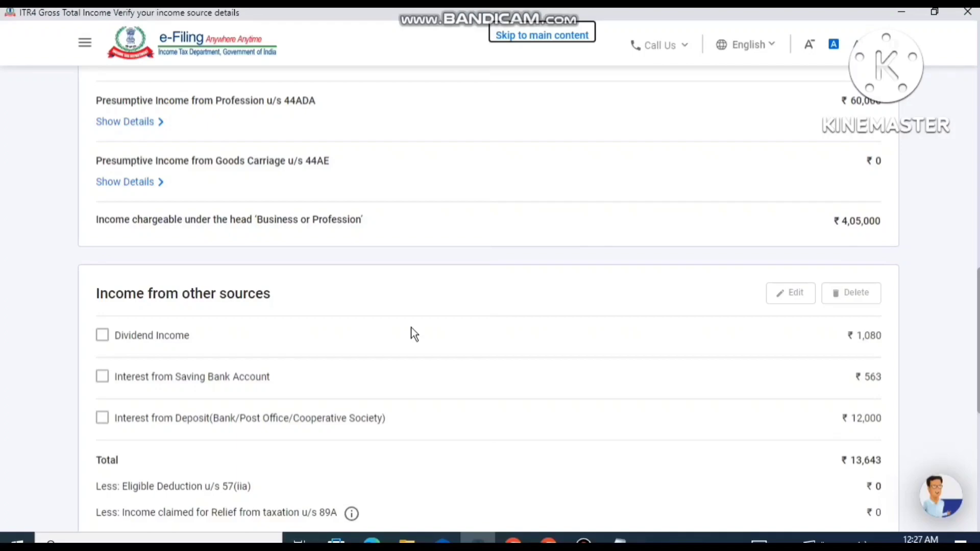
{"action": "scroll", "coordinate": [412, 328], "scroll_direction": "down", "scroll_amount": 1}
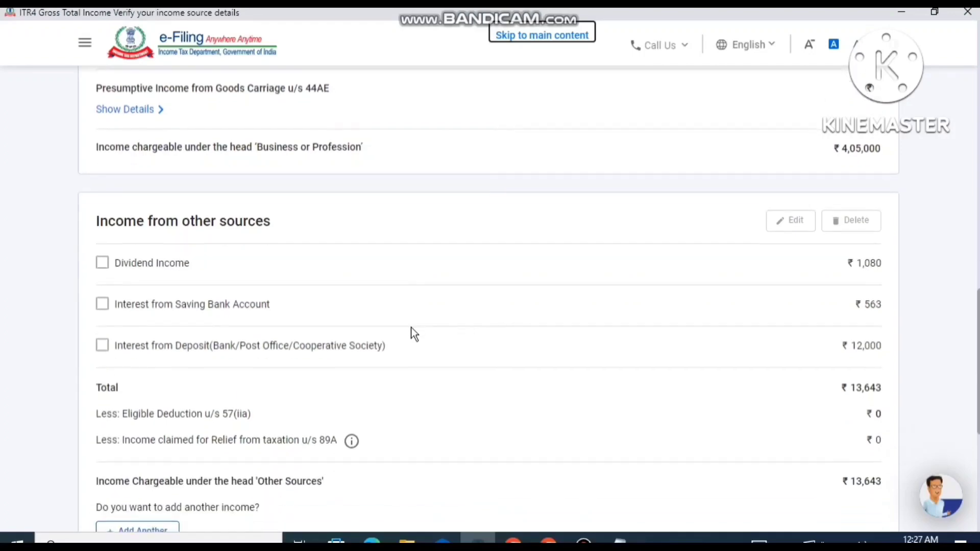
{"action": "scroll", "coordinate": [412, 328], "scroll_direction": "down", "scroll_amount": 2}
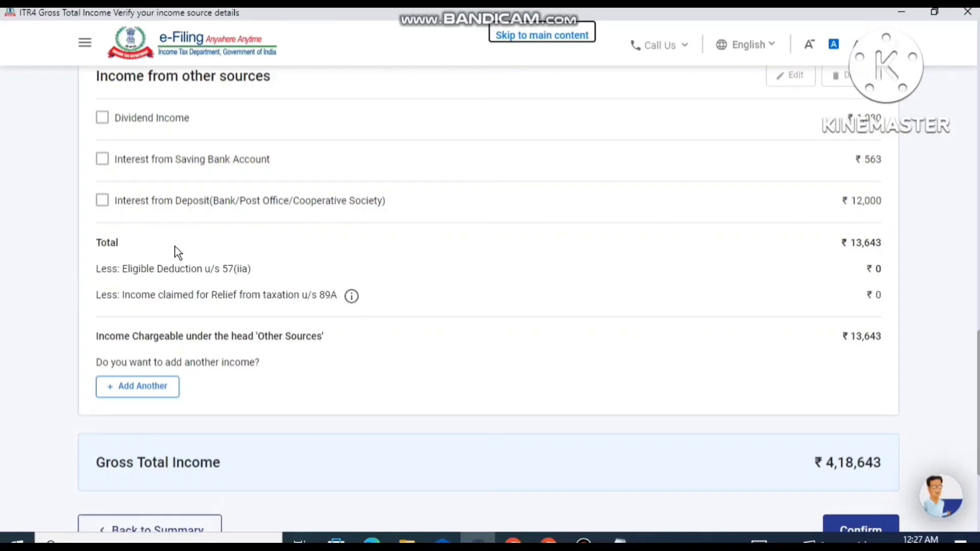
{"action": "left_click", "coordinate": [140, 386]}
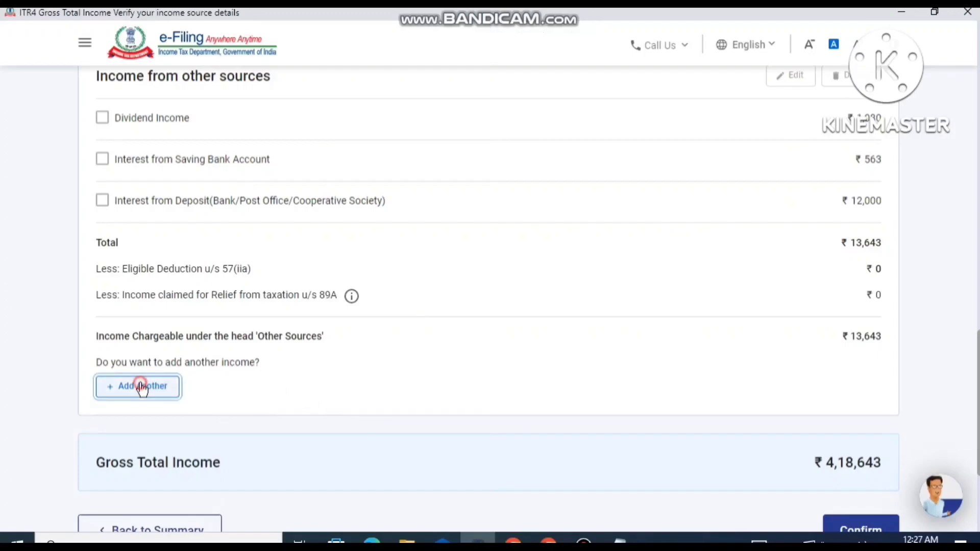
Step: Check the answers on savings interest, deposit interest, other incomes and quarterly dividends, and continue with them as filled
{"action": "scroll", "coordinate": [436, 396], "scroll_direction": "down", "scroll_amount": 2}
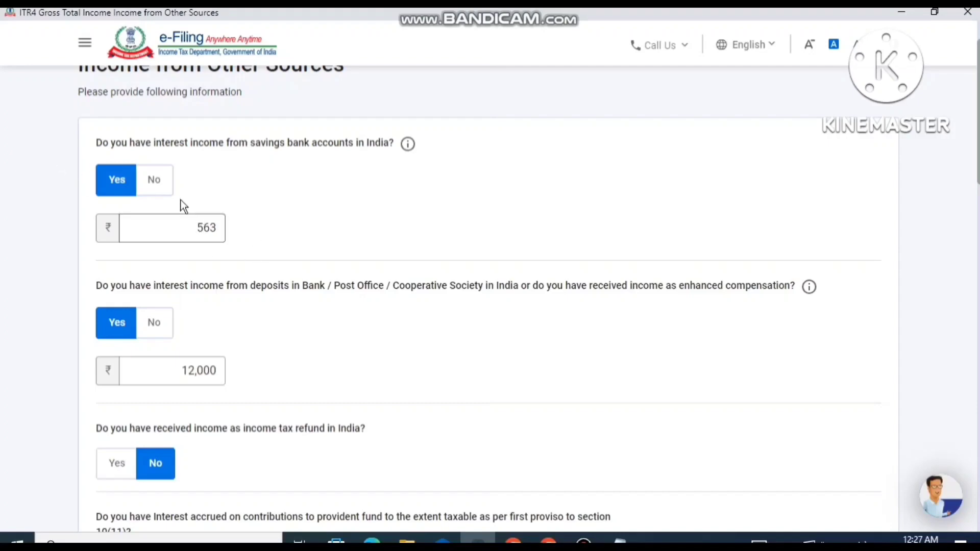
{"action": "scroll", "coordinate": [368, 261], "scroll_direction": "down", "scroll_amount": 4}
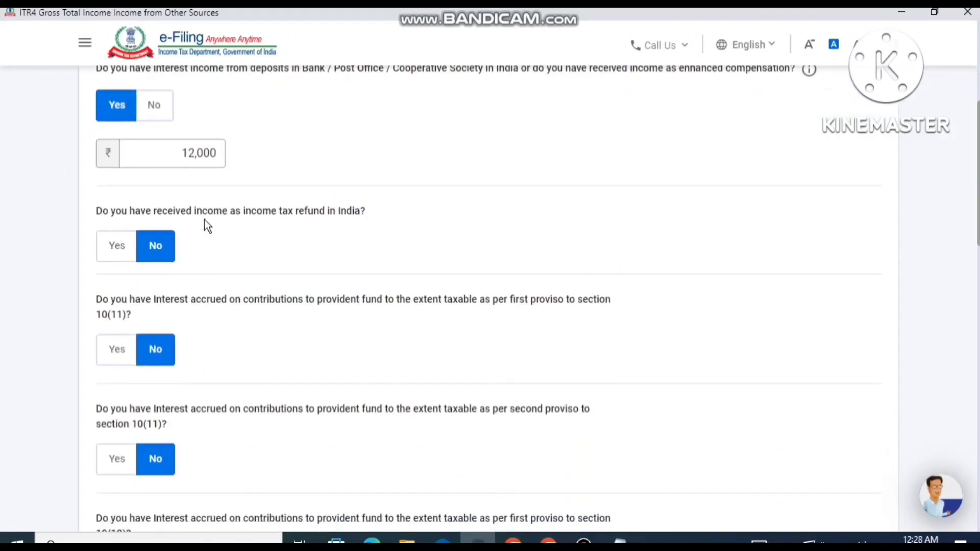
{"action": "scroll", "coordinate": [207, 226], "scroll_direction": "down", "scroll_amount": 4}
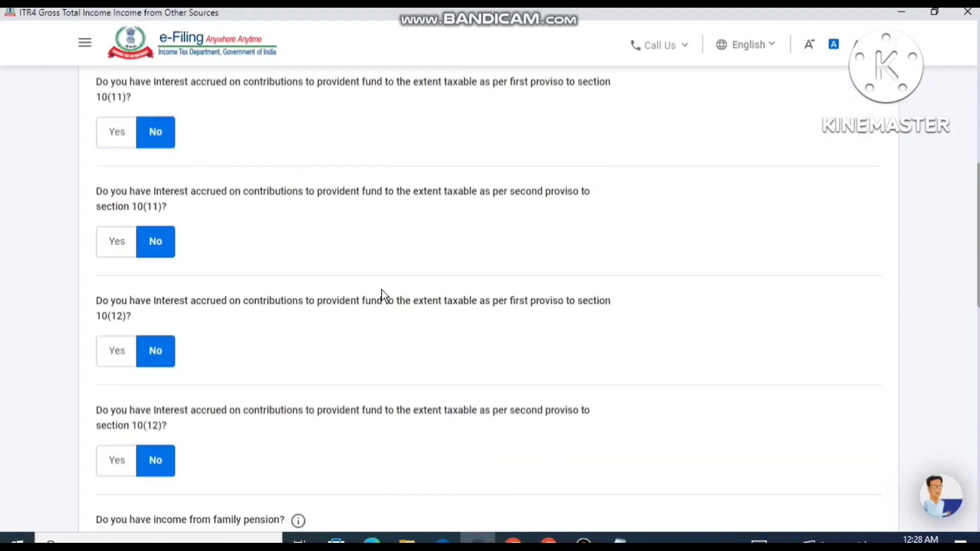
{"action": "scroll", "coordinate": [384, 294], "scroll_direction": "down", "scroll_amount": 13}
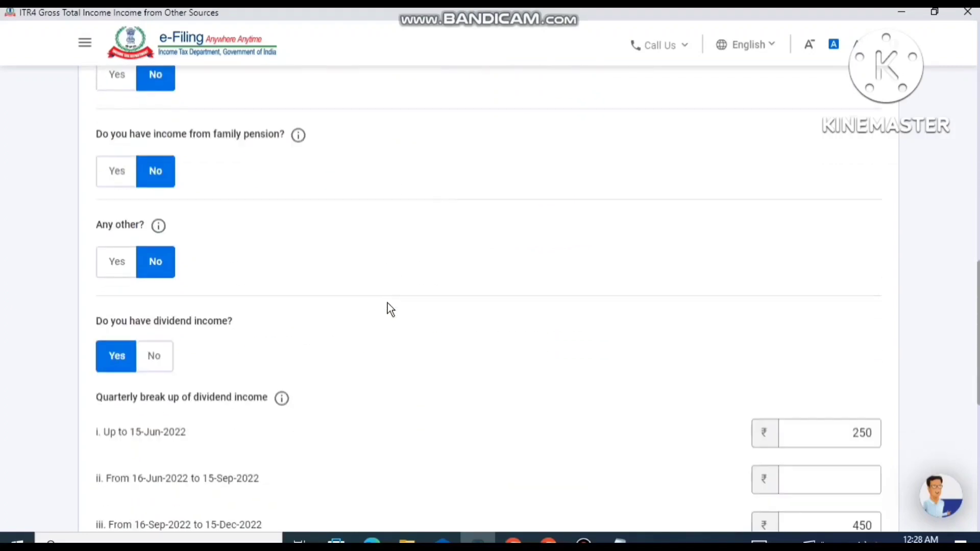
{"action": "scroll", "coordinate": [726, 311], "scroll_direction": "up", "scroll_amount": 3}
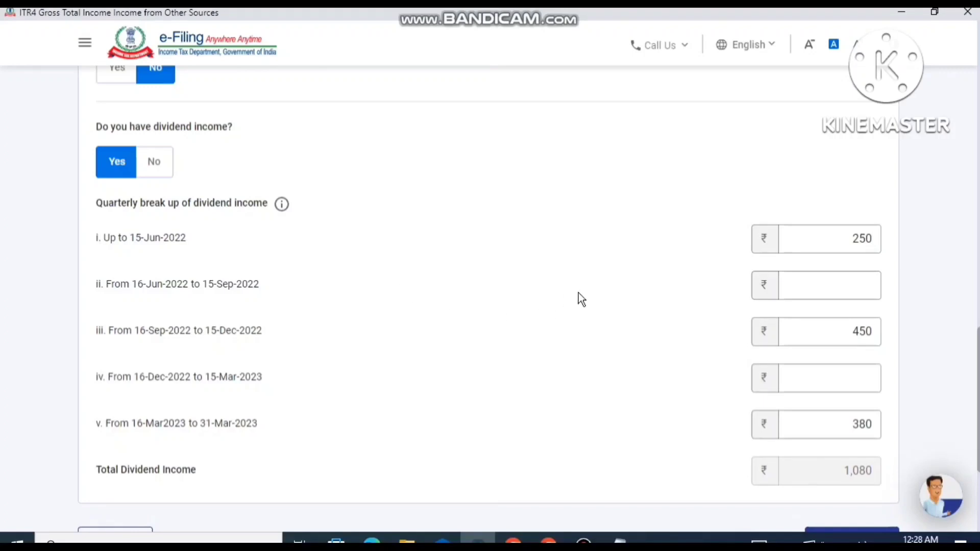
{"action": "scroll", "coordinate": [578, 294], "scroll_direction": "down", "scroll_amount": 2}
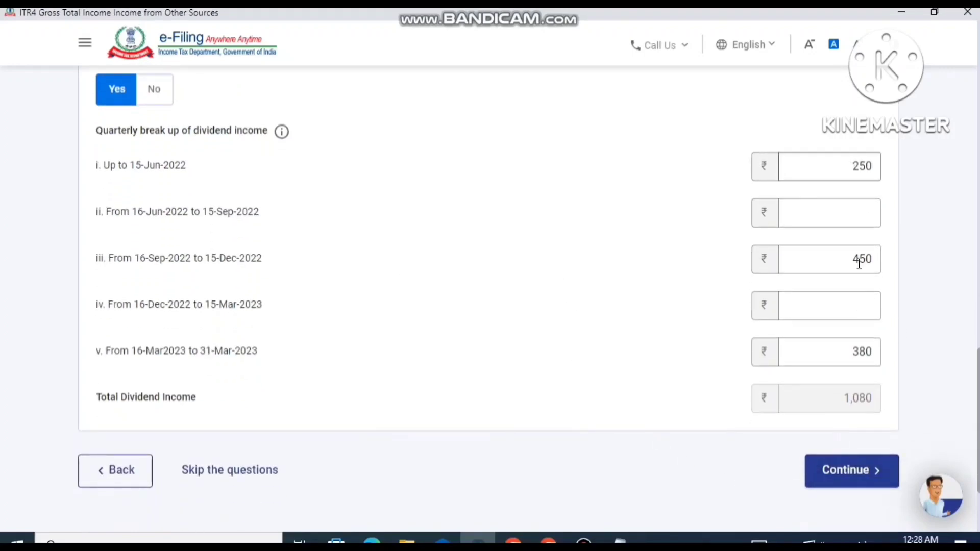
{"action": "left_click", "coordinate": [850, 470]}
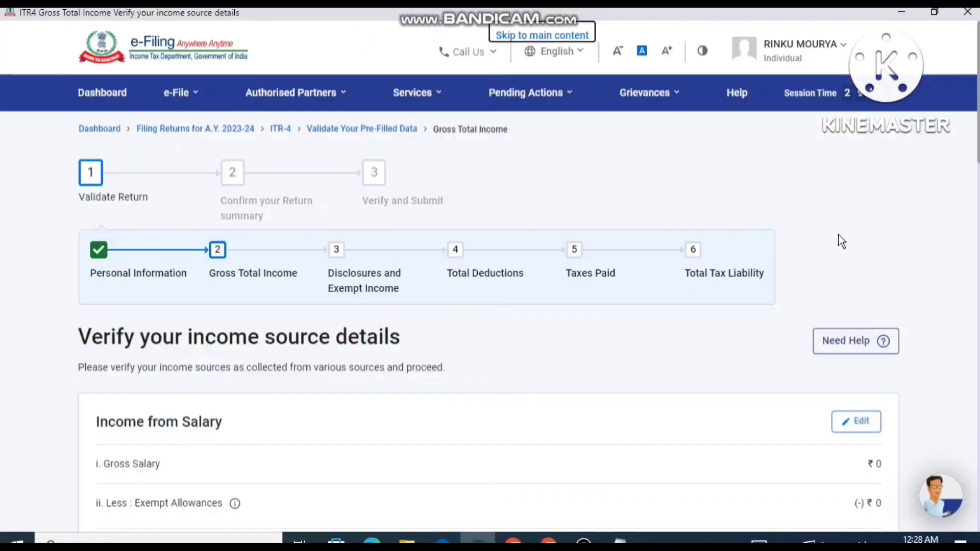
Step: Review the salary, house property, business and other-source incomes and confirm the Gross Total Income section
{"action": "scroll", "coordinate": [789, 342], "scroll_direction": "down", "scroll_amount": 2}
{"action": "scroll", "coordinate": [786, 342], "scroll_direction": "down", "scroll_amount": 8}
{"action": "scroll", "coordinate": [762, 306], "scroll_direction": "up", "scroll_amount": 4}
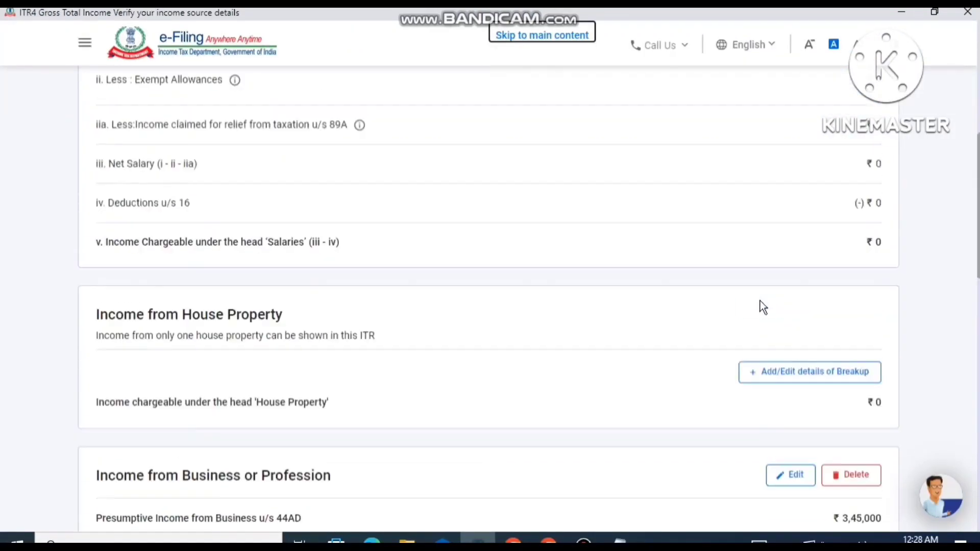
{"action": "scroll", "coordinate": [760, 301], "scroll_direction": "down", "scroll_amount": 8}
{"action": "scroll", "coordinate": [272, 219], "scroll_direction": "down", "scroll_amount": 4}
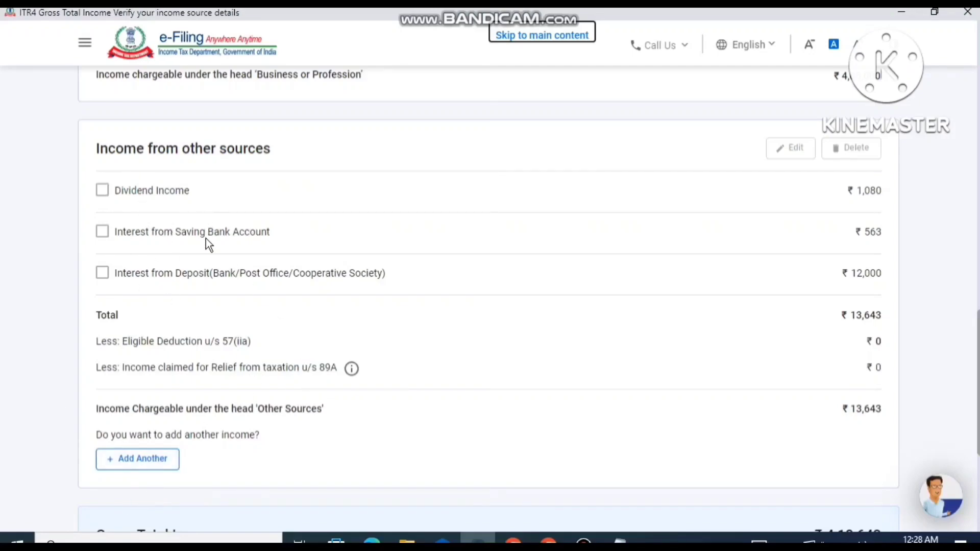
{"action": "scroll", "coordinate": [518, 332], "scroll_direction": "down", "scroll_amount": 4}
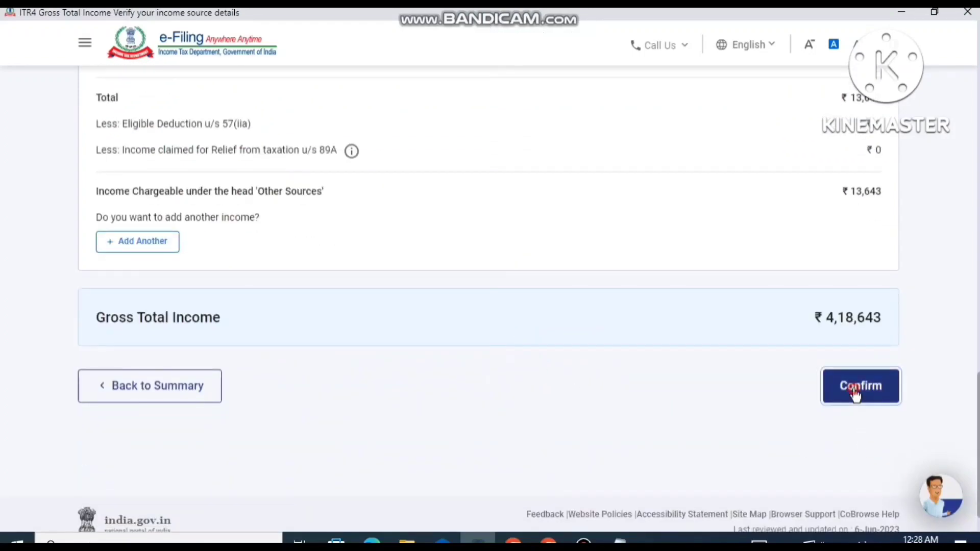
{"action": "left_click", "coordinate": [856, 393]}
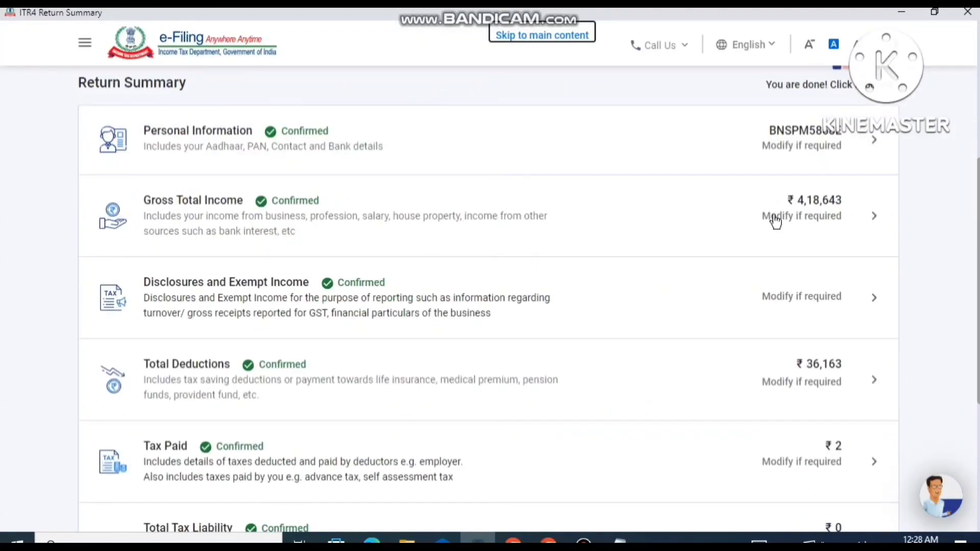
Step: Go to the Disclosures and Exempt Income section, review the financial particulars of the business, and open them for editing
{"action": "left_click", "coordinate": [381, 294]}
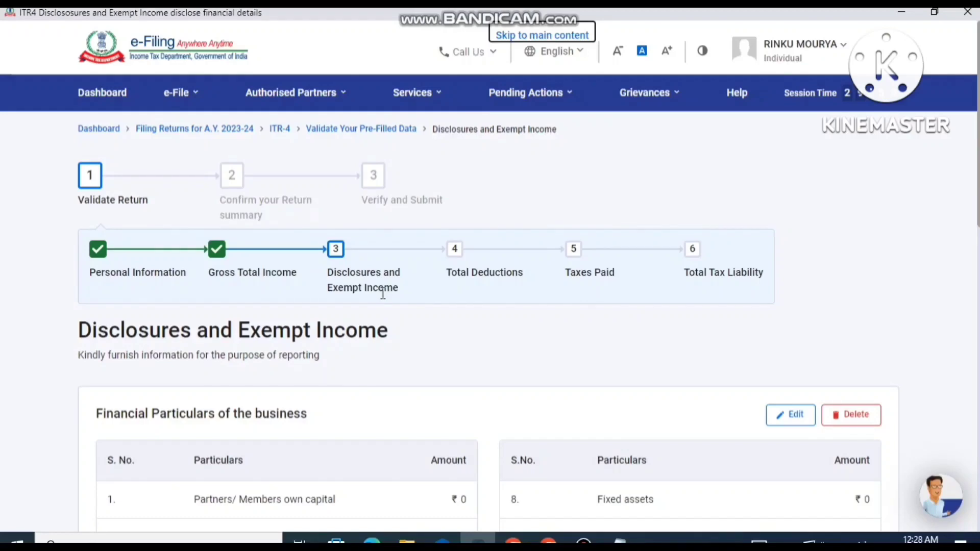
{"action": "scroll", "coordinate": [383, 295], "scroll_direction": "down", "scroll_amount": 3}
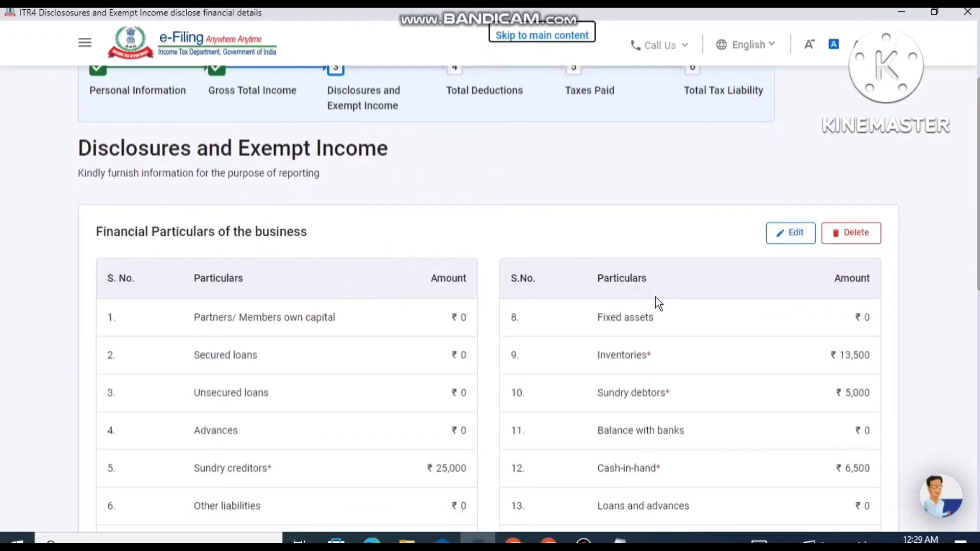
{"action": "scroll", "coordinate": [653, 306], "scroll_direction": "down", "scroll_amount": 5}
{"action": "scroll", "coordinate": [645, 339], "scroll_direction": "up", "scroll_amount": 2}
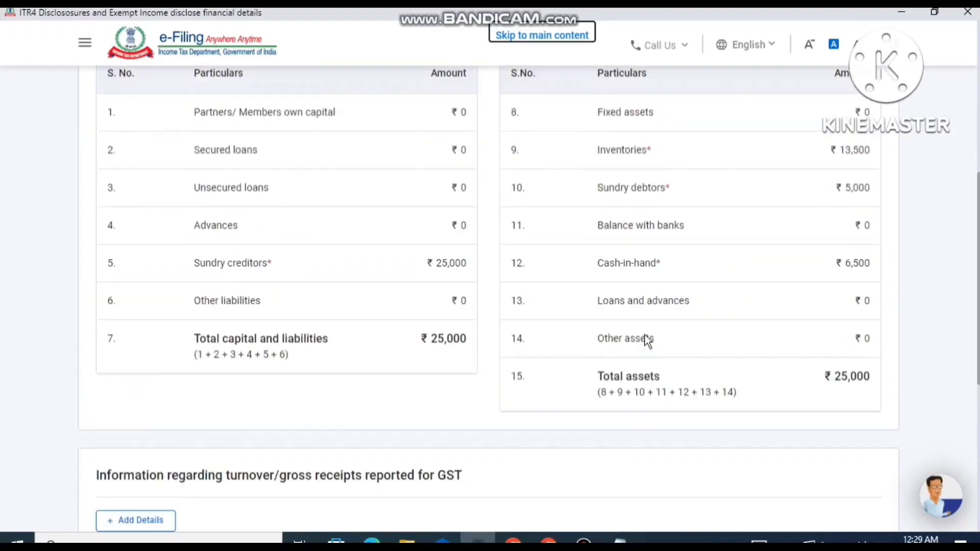
{"action": "scroll", "coordinate": [646, 339], "scroll_direction": "up", "scroll_amount": 3}
{"action": "left_click", "coordinate": [785, 162]}
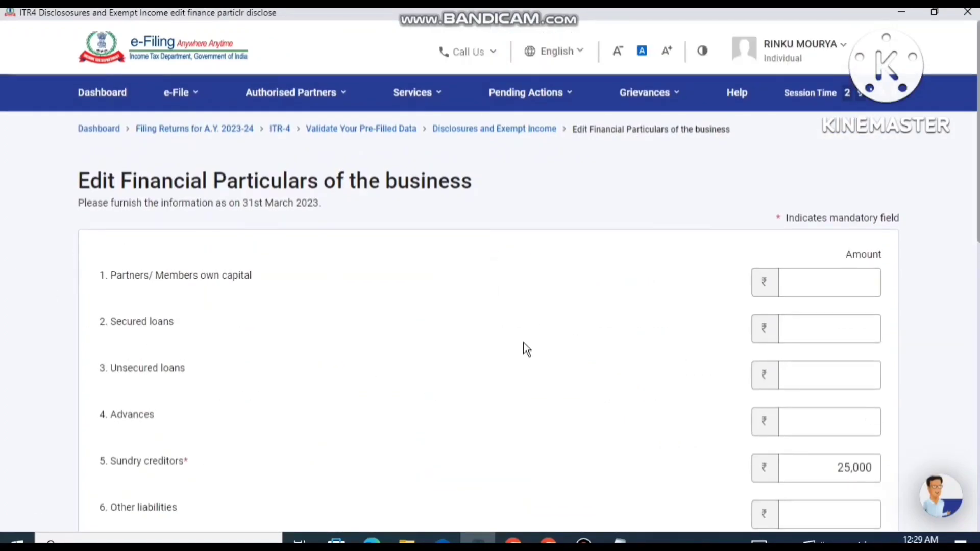
Step: Check the sundry creditors, inventories, sundry debtors, bank balance and cash-in-hand entries, and save the financial particulars
{"action": "scroll", "coordinate": [383, 382], "scroll_direction": "down", "scroll_amount": 3}
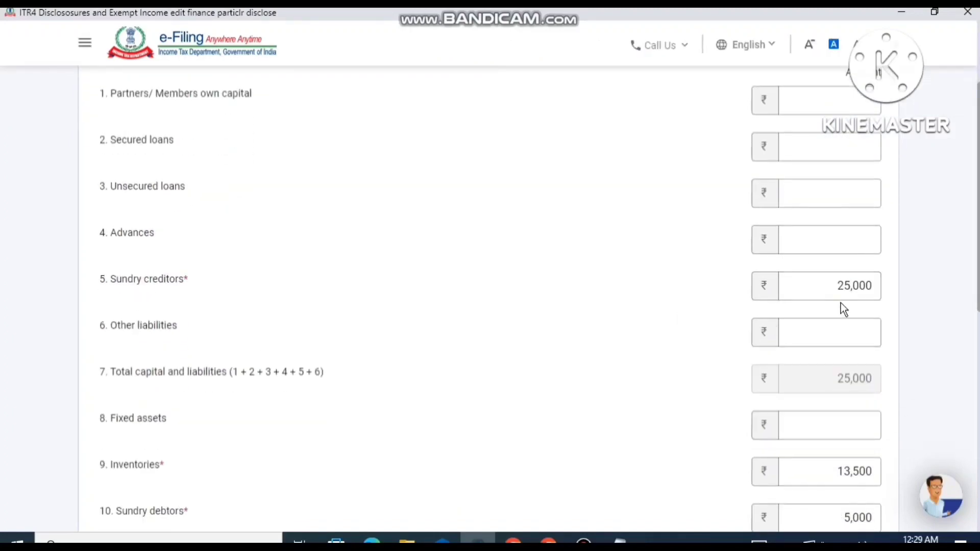
{"action": "scroll", "coordinate": [335, 426], "scroll_direction": "down", "scroll_amount": 2}
{"action": "left_click", "coordinate": [871, 400]}
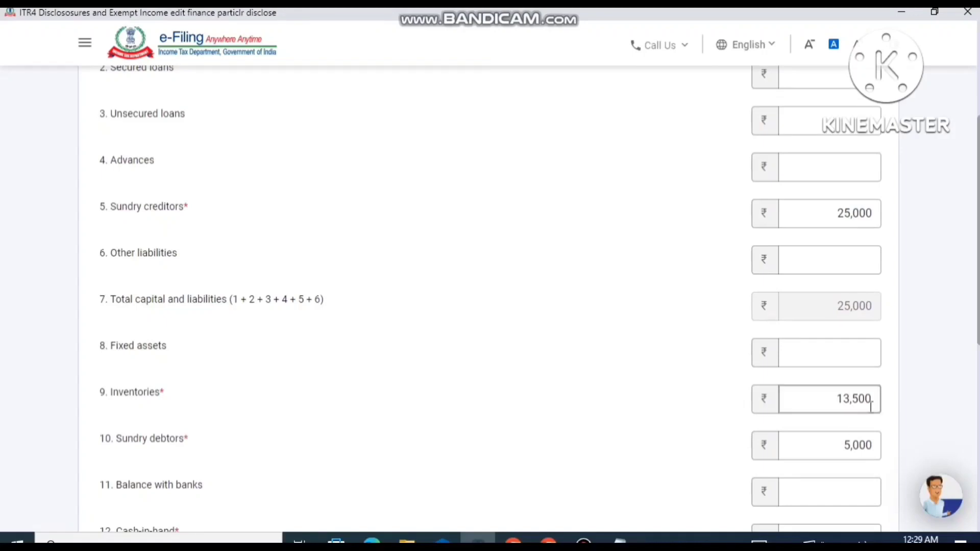
{"action": "scroll", "coordinate": [870, 400], "scroll_direction": "down", "scroll_amount": 3}
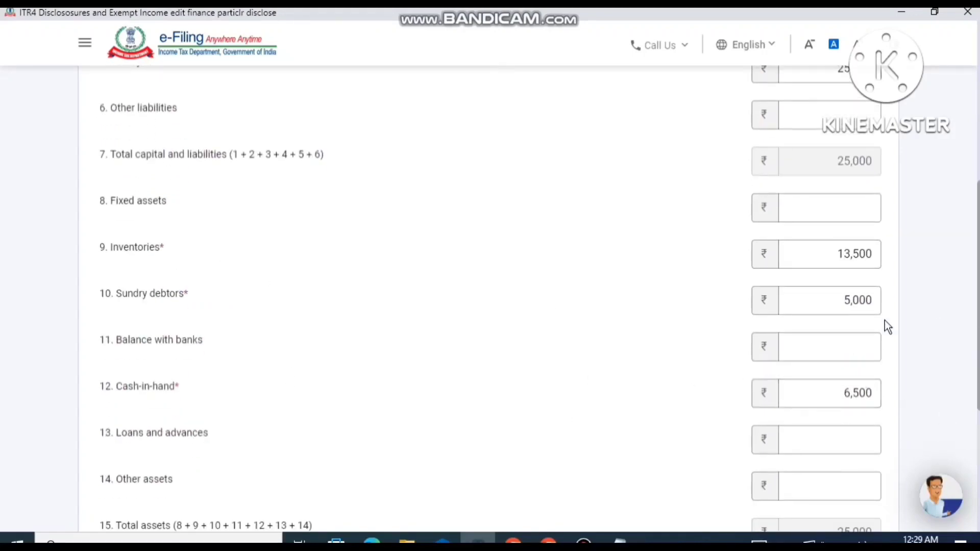
{"action": "scroll", "coordinate": [700, 308], "scroll_direction": "down", "scroll_amount": 3}
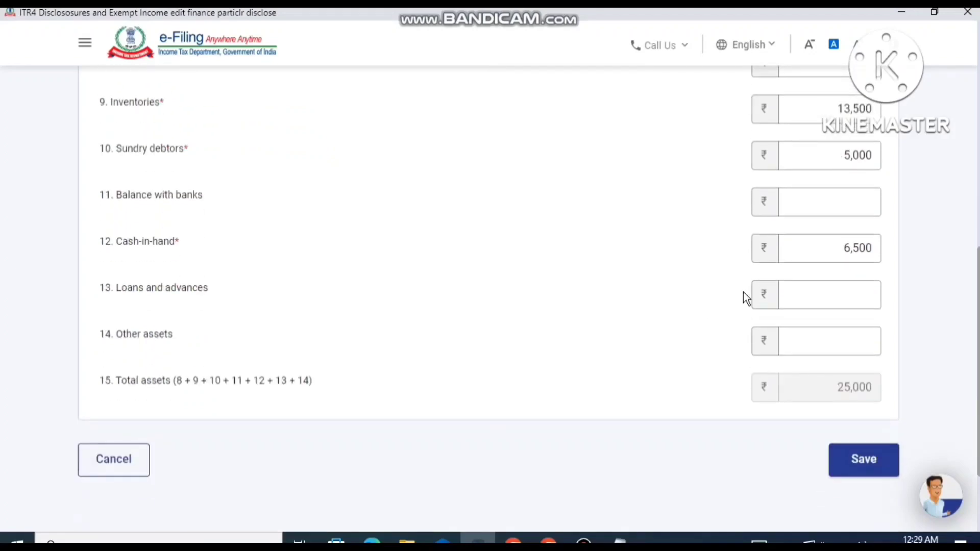
{"action": "left_click", "coordinate": [827, 197]}
{"action": "left_click", "coordinate": [850, 459]}
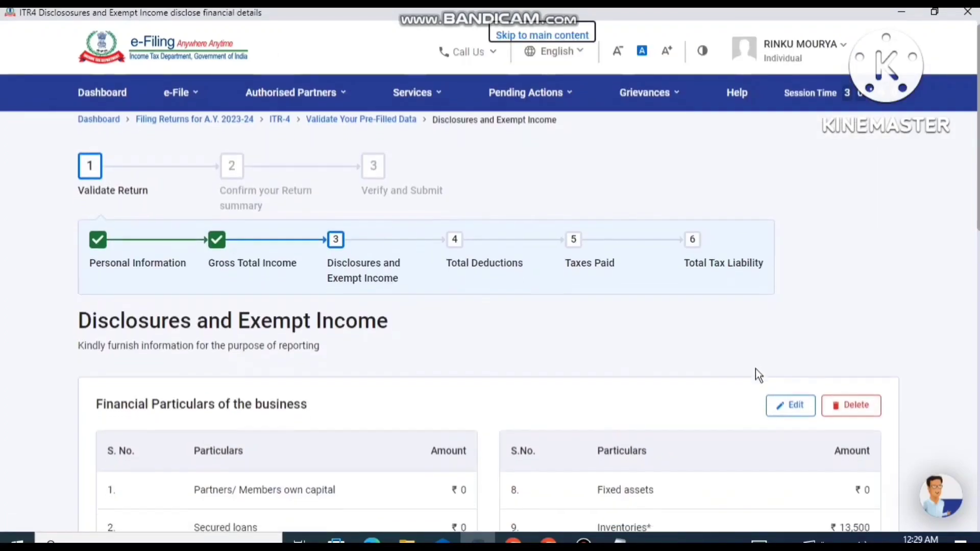
Step: Review the GST turnover and exempt income parts and confirm the Disclosures and Exempt Income section
{"action": "scroll", "coordinate": [757, 375], "scroll_direction": "down", "scroll_amount": 5}
{"action": "scroll", "coordinate": [755, 369], "scroll_direction": "down", "scroll_amount": 3}
{"action": "scroll", "coordinate": [361, 319], "scroll_direction": "down", "scroll_amount": 7}
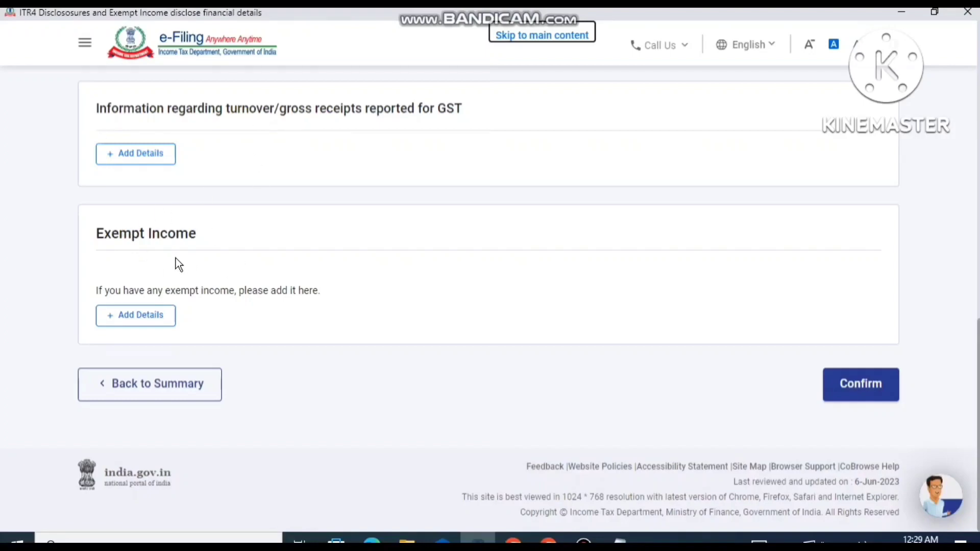
{"action": "left_click", "coordinate": [868, 390]}
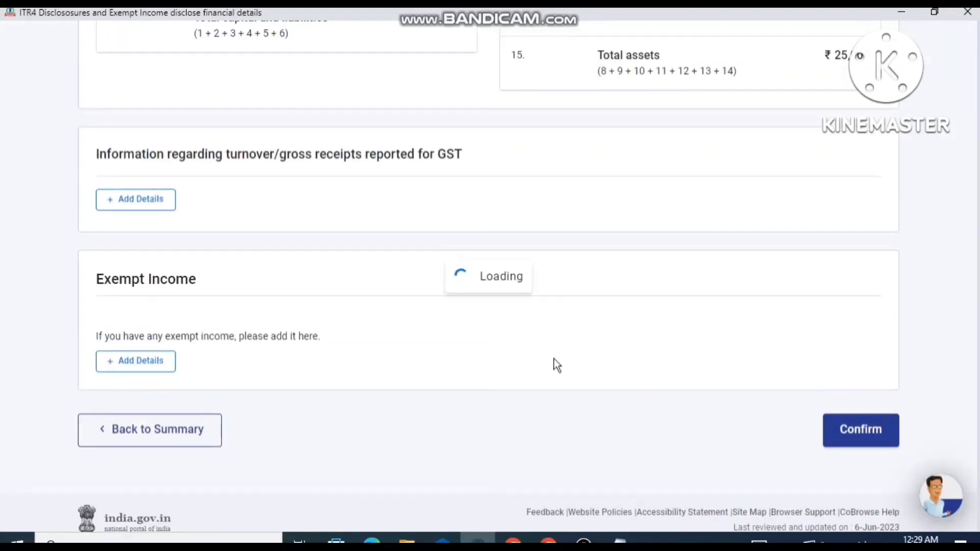
Step: Open the Total Deductions section, review the pre-filled 80C, 80D, 80E and 80TTA eligibility answers, and continue to the deduction verification
{"action": "scroll", "coordinate": [554, 365], "scroll_direction": "down", "scroll_amount": 6}
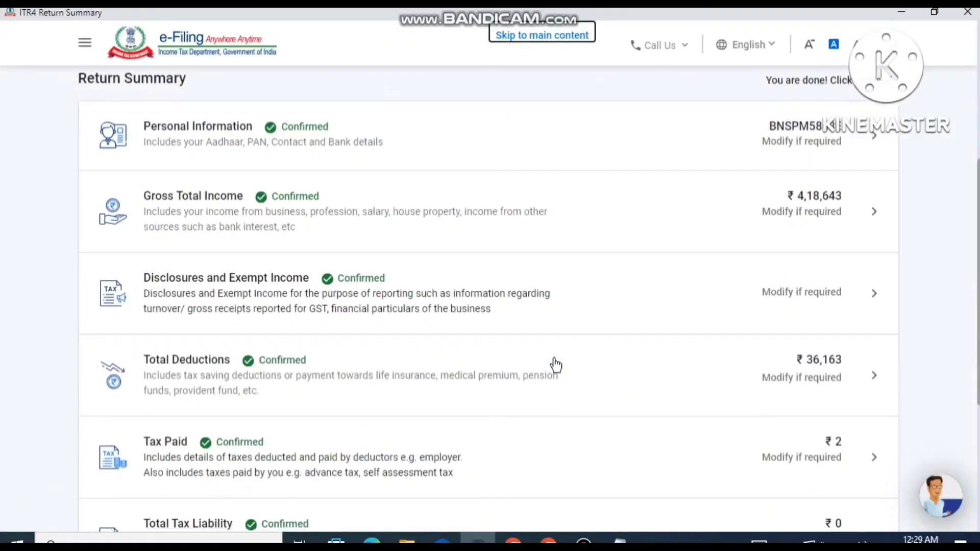
{"action": "scroll", "coordinate": [556, 365], "scroll_direction": "down", "scroll_amount": 3}
{"action": "left_click", "coordinate": [365, 235]}
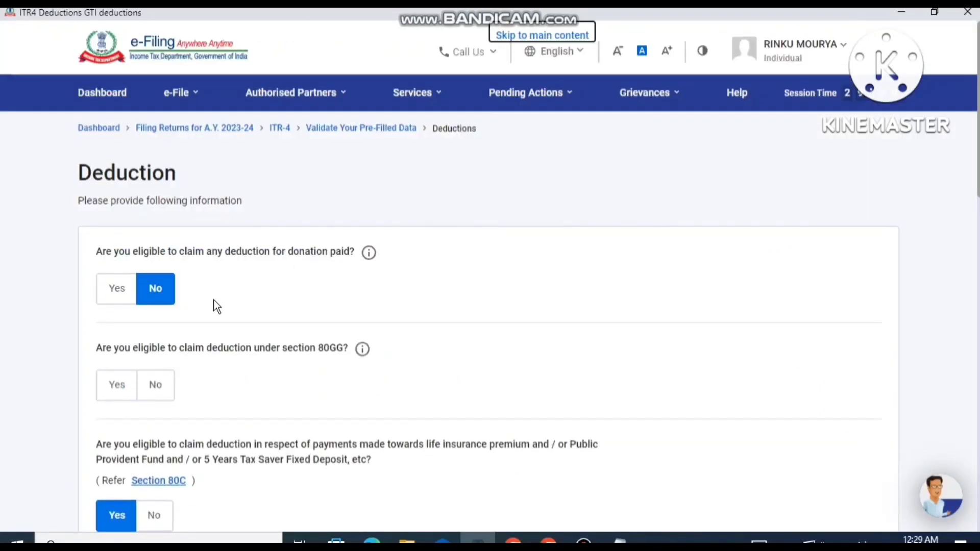
{"action": "scroll", "coordinate": [214, 306], "scroll_direction": "down", "scroll_amount": 3}
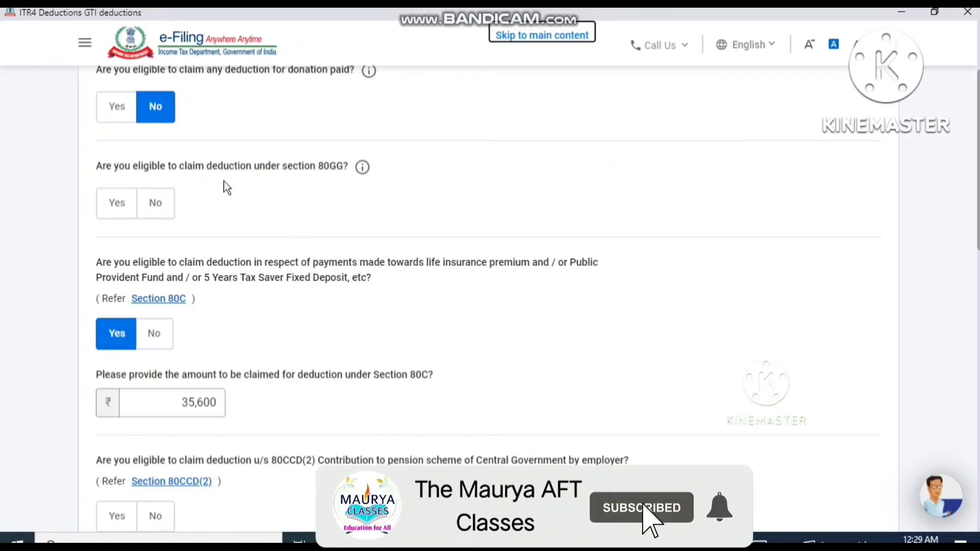
{"action": "scroll", "coordinate": [223, 180], "scroll_direction": "down", "scroll_amount": 1}
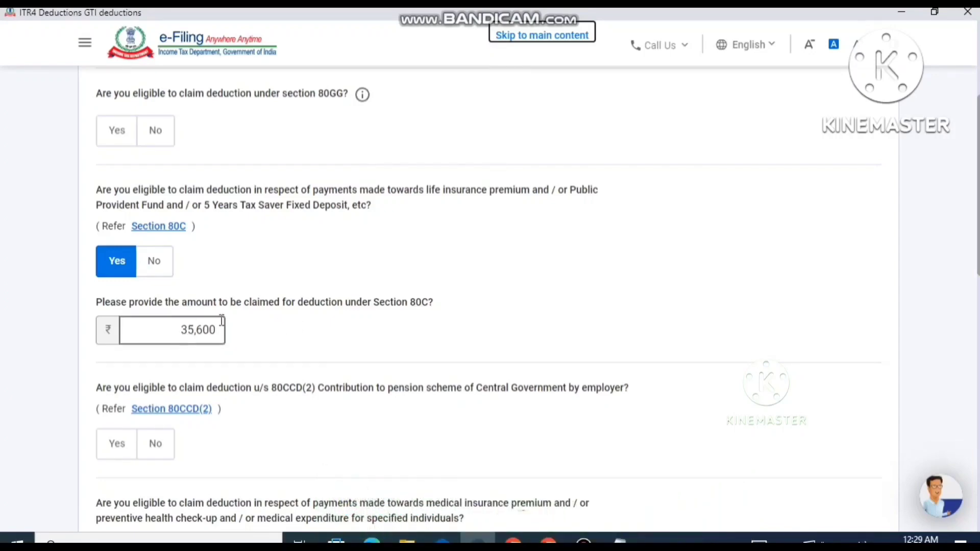
{"action": "scroll", "coordinate": [219, 319], "scroll_direction": "down", "scroll_amount": 4}
{"action": "scroll", "coordinate": [281, 331], "scroll_direction": "down", "scroll_amount": 2}
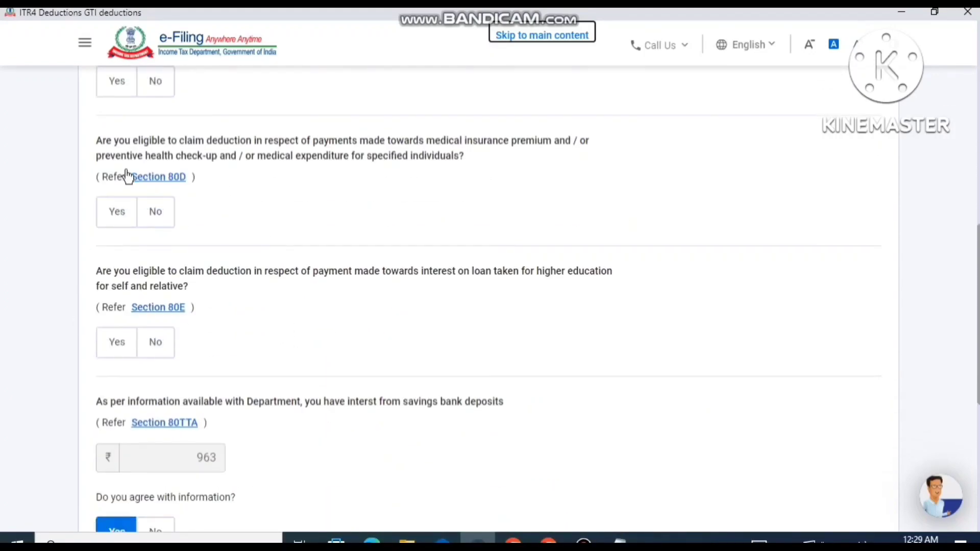
{"action": "scroll", "coordinate": [221, 402], "scroll_direction": "down", "scroll_amount": 3}
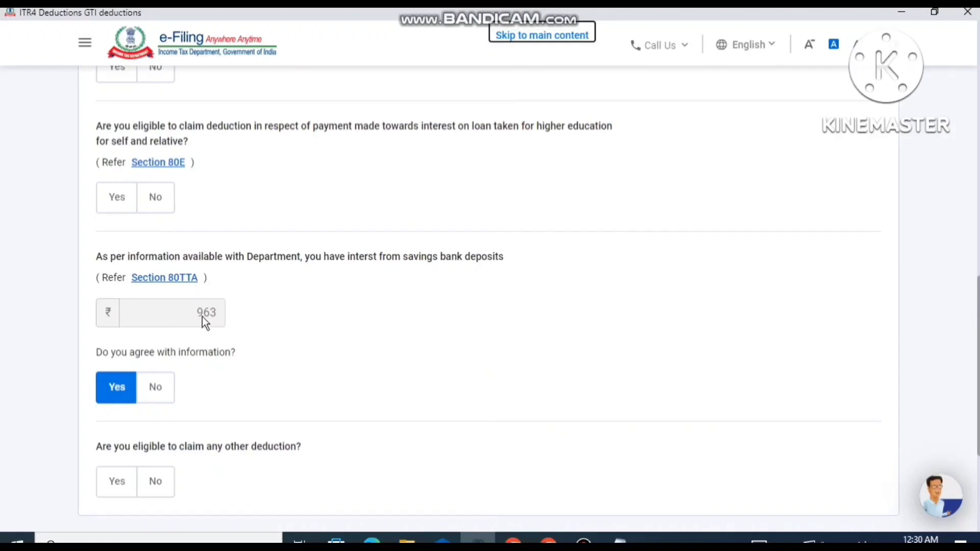
{"action": "scroll", "coordinate": [318, 333], "scroll_direction": "down", "scroll_amount": 4}
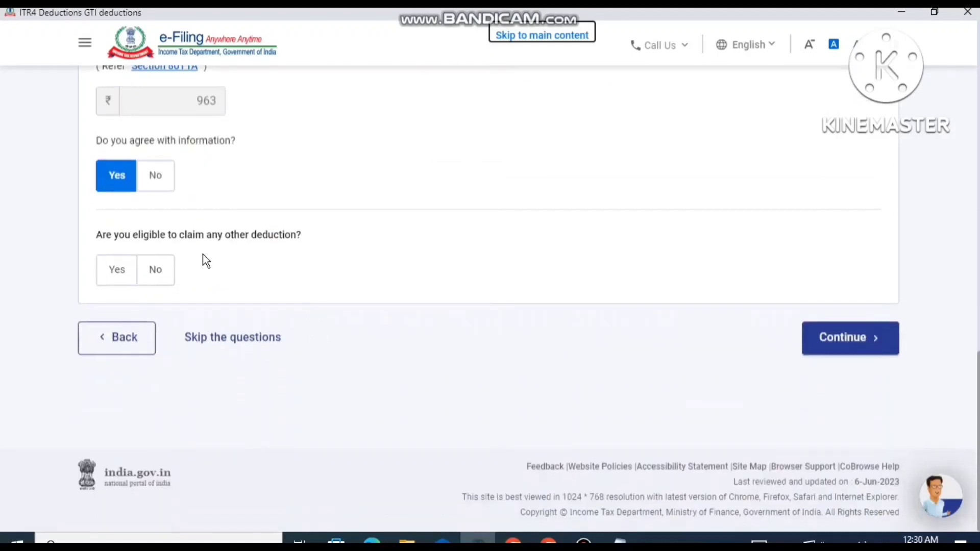
{"action": "left_click", "coordinate": [818, 352]}
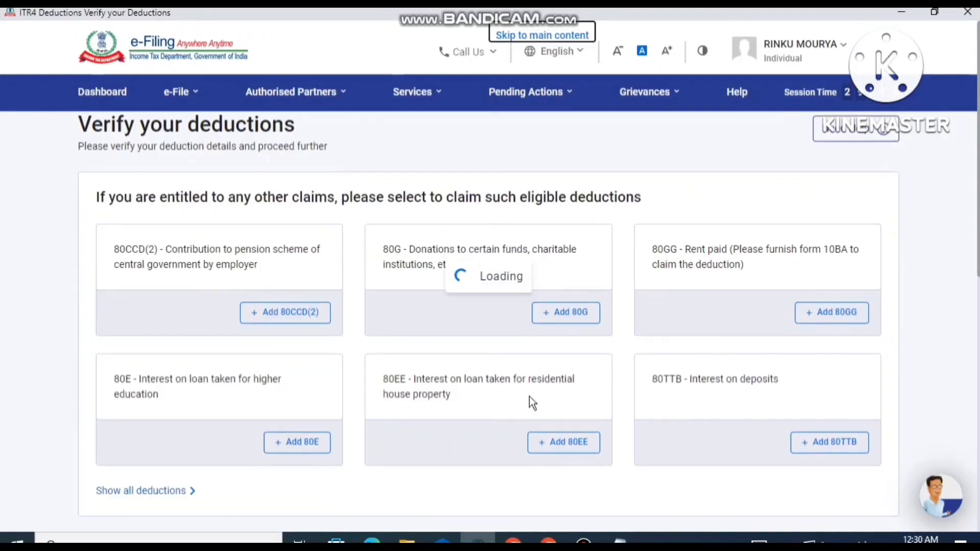
Step: Expand the list of all available deductions, check it against the claimed 80C and 80TTA entries, and confirm the Total Deductions section
{"action": "scroll", "coordinate": [656, 369], "scroll_direction": "down", "scroll_amount": 10}
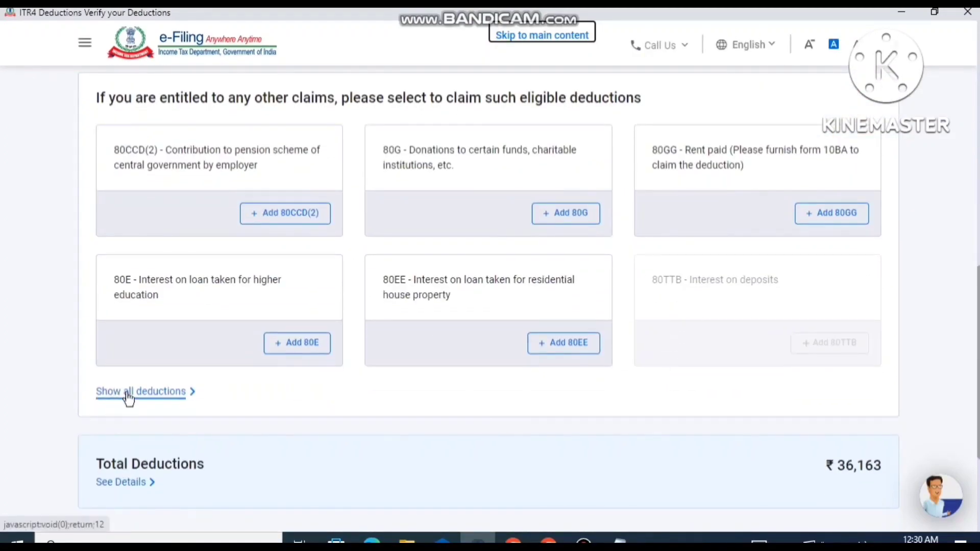
{"action": "left_click", "coordinate": [129, 396]}
{"action": "scroll", "coordinate": [494, 443], "scroll_direction": "down", "scroll_amount": 5}
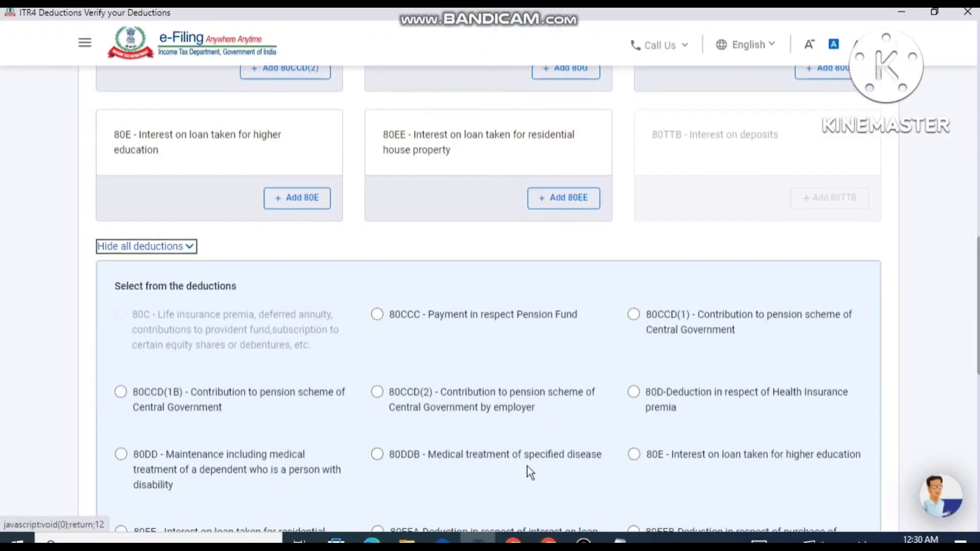
{"action": "scroll", "coordinate": [466, 418], "scroll_direction": "down", "scroll_amount": 3}
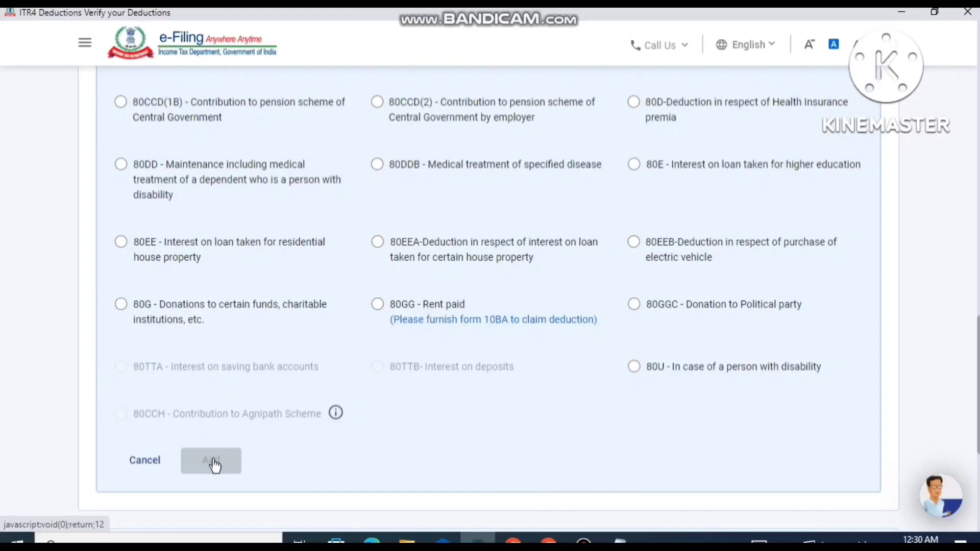
{"action": "scroll", "coordinate": [599, 365], "scroll_direction": "up", "scroll_amount": 8}
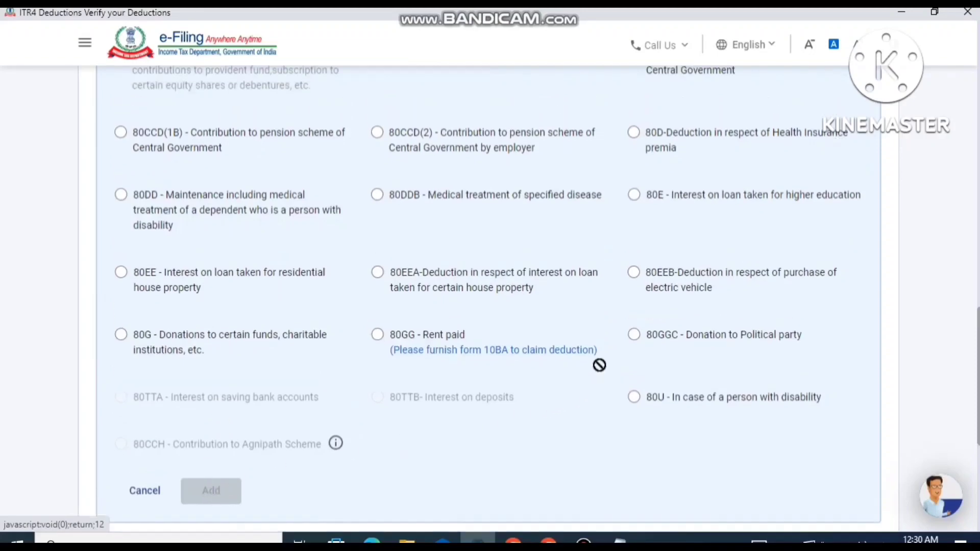
{"action": "scroll", "coordinate": [599, 365], "scroll_direction": "up", "scroll_amount": 7}
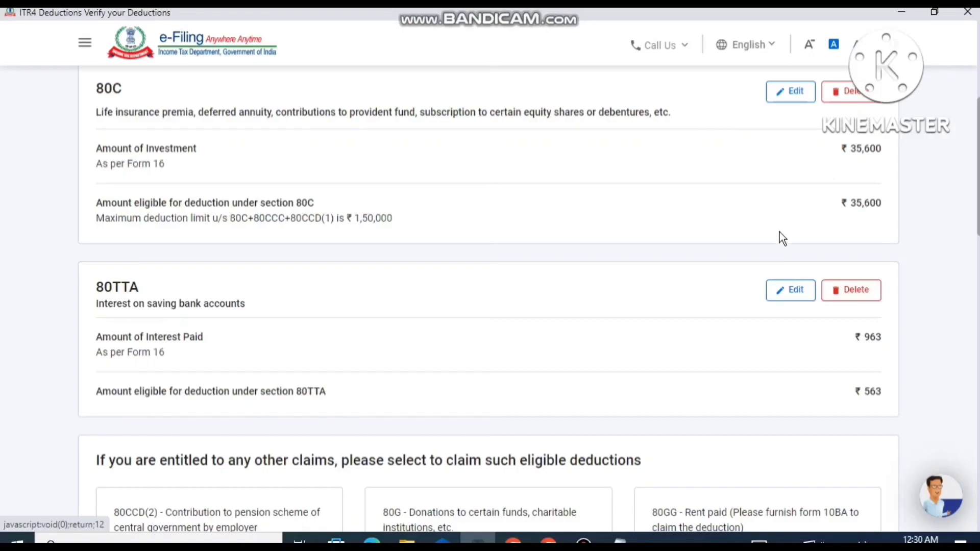
{"action": "scroll", "coordinate": [779, 236], "scroll_direction": "down", "scroll_amount": 15}
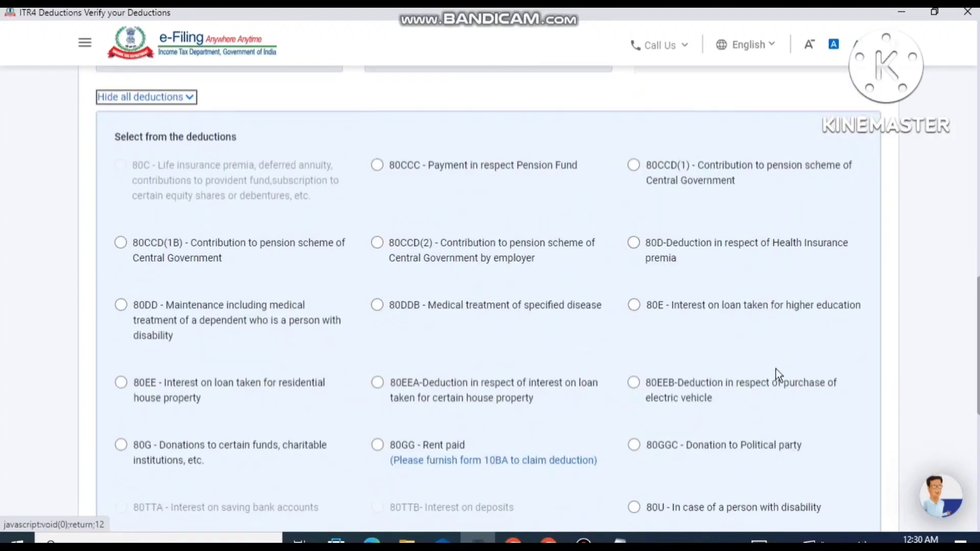
{"action": "scroll", "coordinate": [685, 211], "scroll_direction": "up", "scroll_amount": 10}
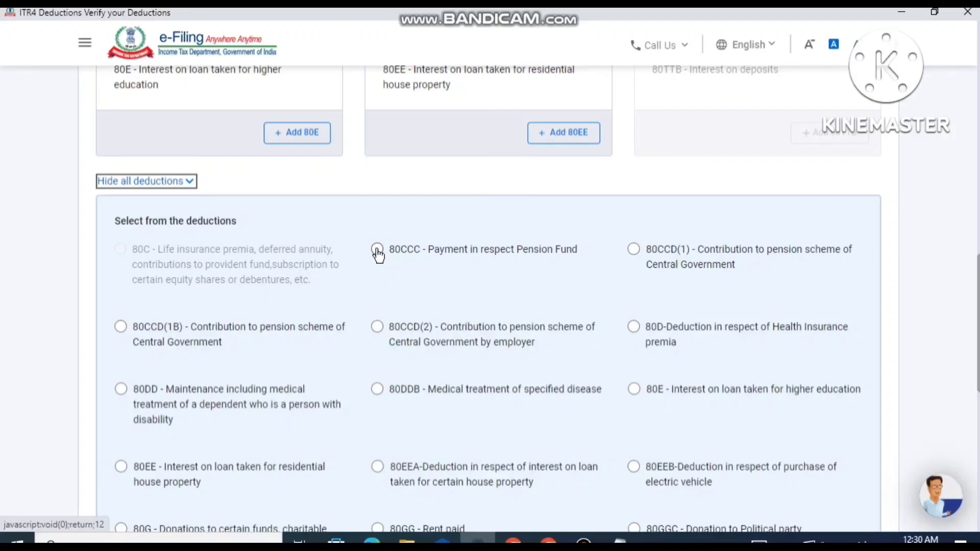
{"action": "scroll", "coordinate": [378, 253], "scroll_direction": "down", "scroll_amount": 10}
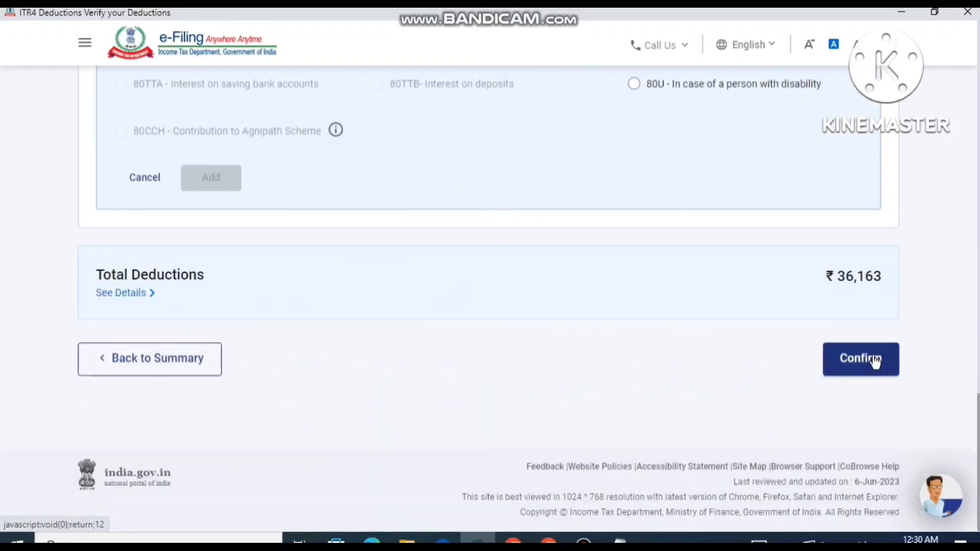
{"action": "left_click", "coordinate": [871, 361]}
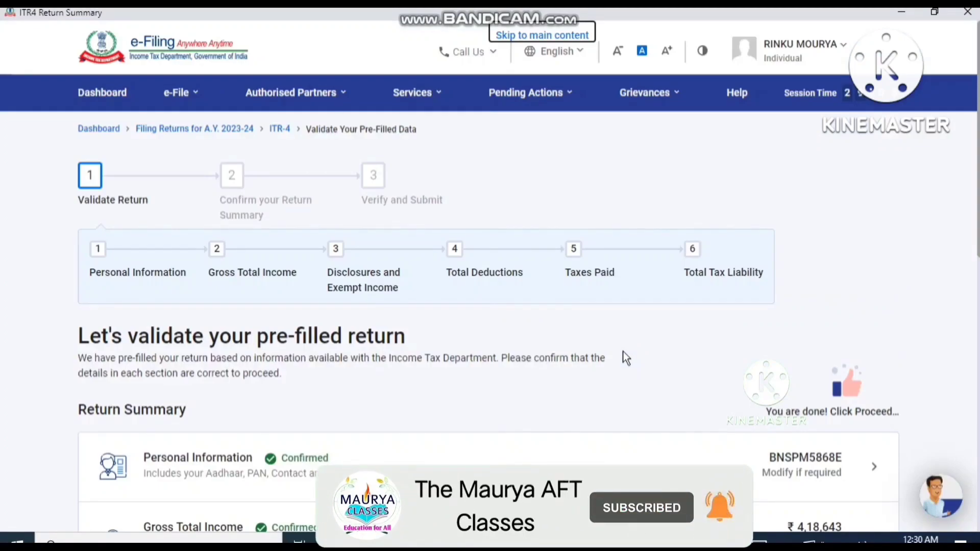
Step: Open the Tax Paid section, review the TDS, TCS and advance tax details, and confirm it
{"action": "scroll", "coordinate": [624, 357], "scroll_direction": "down", "scroll_amount": 10}
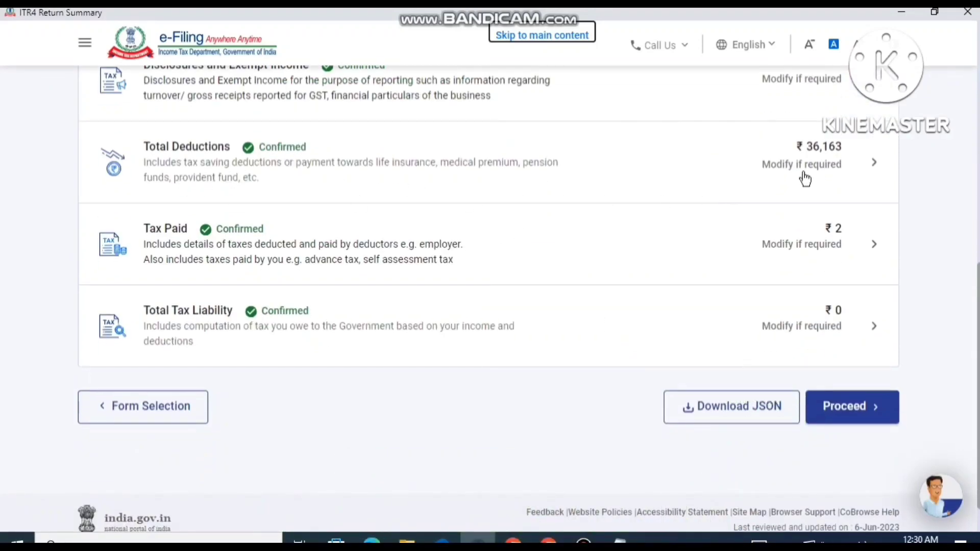
{"action": "left_click", "coordinate": [276, 231]}
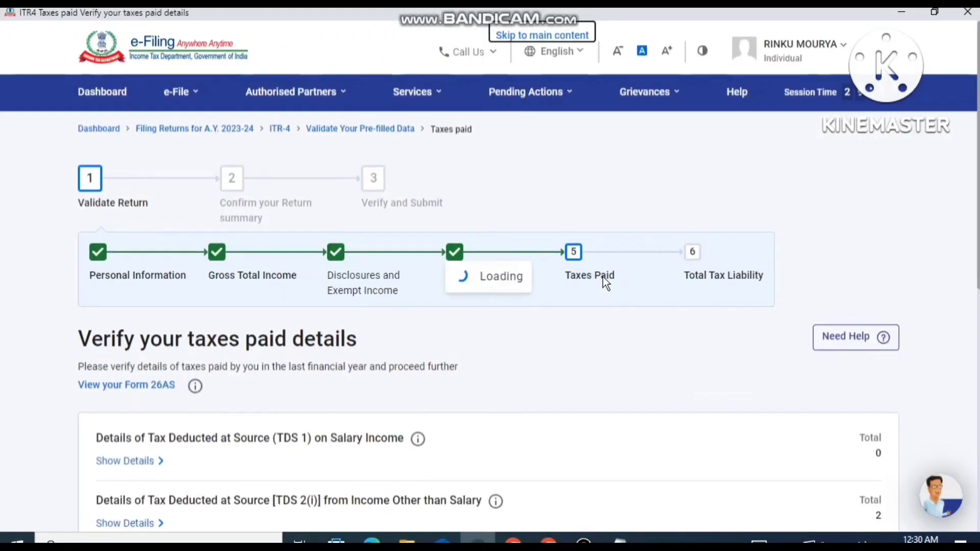
{"action": "scroll", "coordinate": [633, 357], "scroll_direction": "down", "scroll_amount": 5}
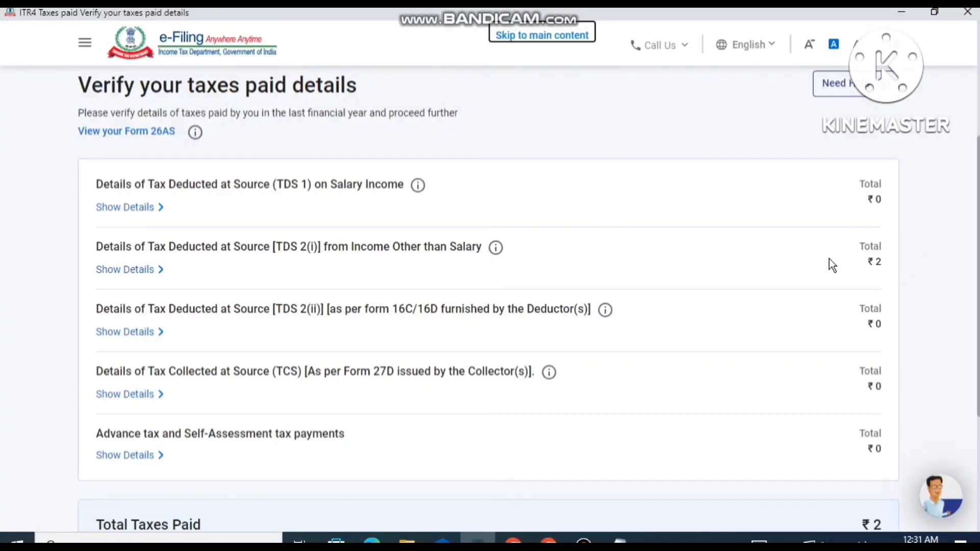
{"action": "scroll", "coordinate": [829, 258], "scroll_direction": "down", "scroll_amount": 4}
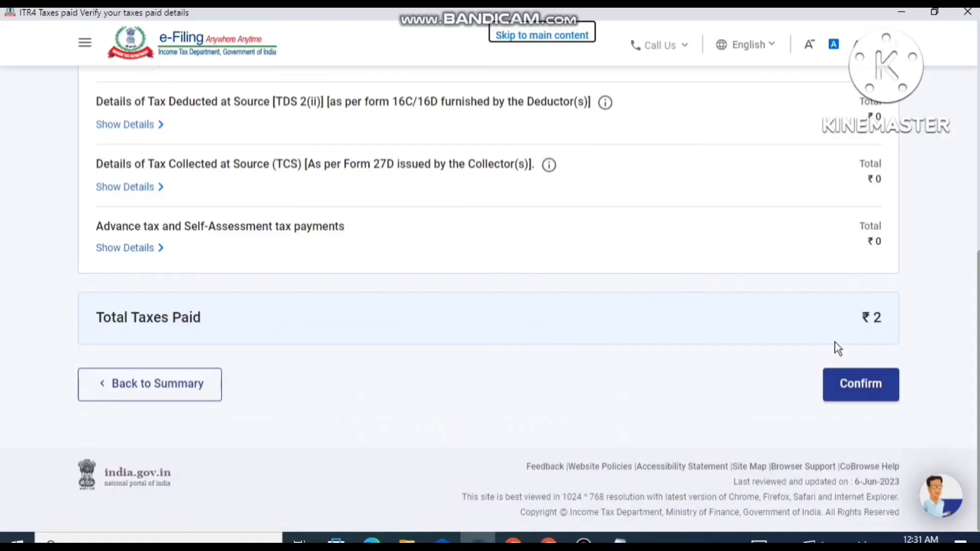
{"action": "left_click", "coordinate": [843, 392]}
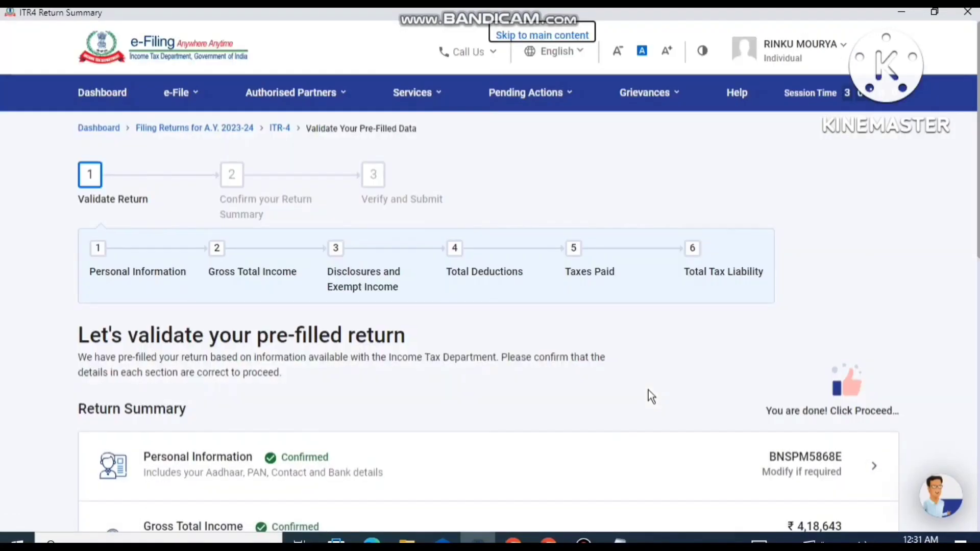
Step: Open the Total Tax Liability section, review the computation of income, tax, rebate, interest and fees, and confirm it
{"action": "scroll", "coordinate": [648, 396], "scroll_direction": "down", "scroll_amount": 10}
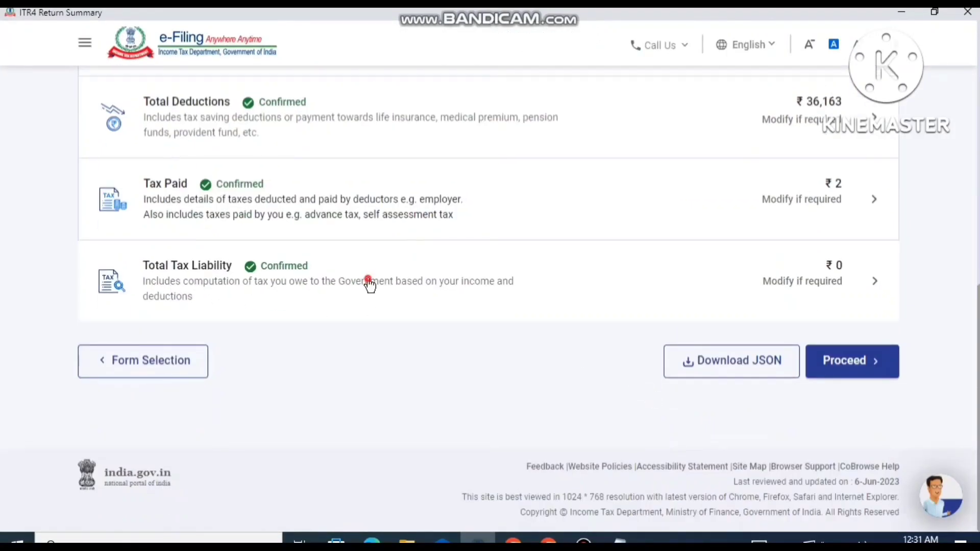
{"action": "left_click", "coordinate": [367, 284]}
{"action": "scroll", "coordinate": [601, 376], "scroll_direction": "down", "scroll_amount": 3}
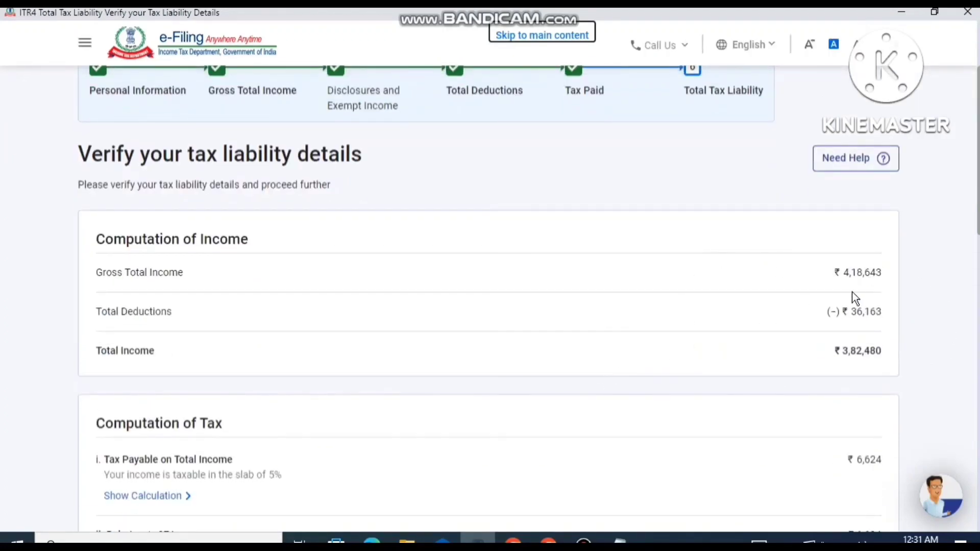
{"action": "scroll", "coordinate": [878, 342], "scroll_direction": "down", "scroll_amount": 4}
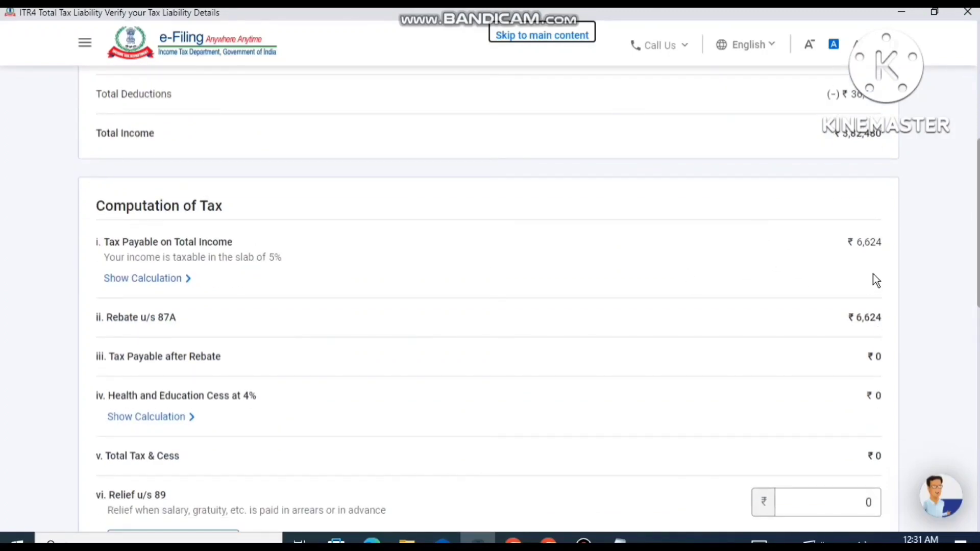
{"action": "scroll", "coordinate": [748, 294], "scroll_direction": "down", "scroll_amount": 1}
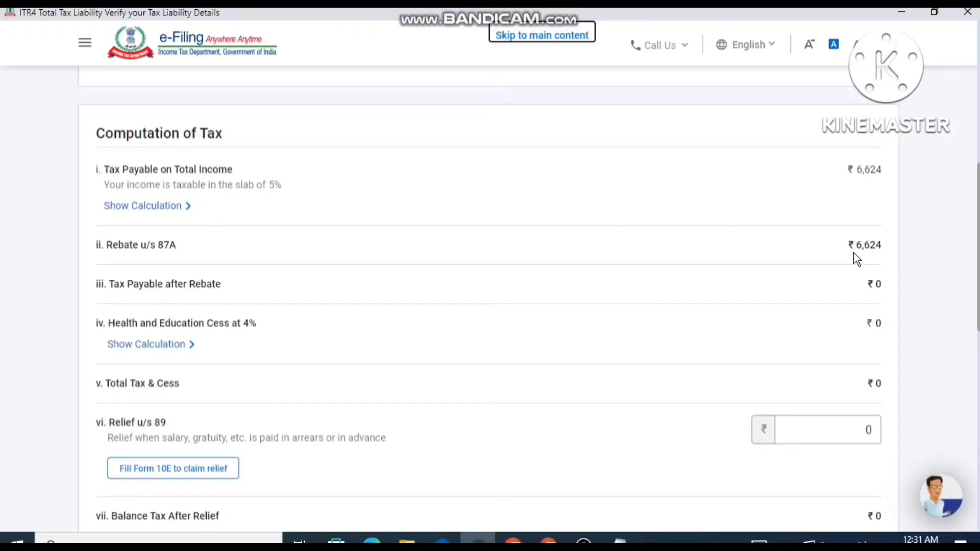
{"action": "scroll", "coordinate": [853, 253], "scroll_direction": "down", "scroll_amount": 8}
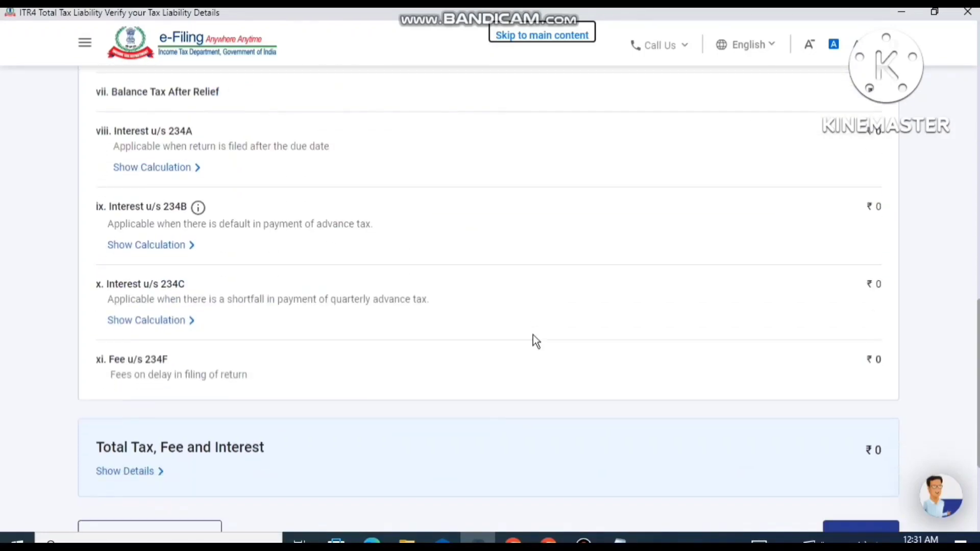
{"action": "scroll", "coordinate": [536, 341], "scroll_direction": "down", "scroll_amount": 3}
{"action": "scroll", "coordinate": [439, 280], "scroll_direction": "up", "scroll_amount": 1}
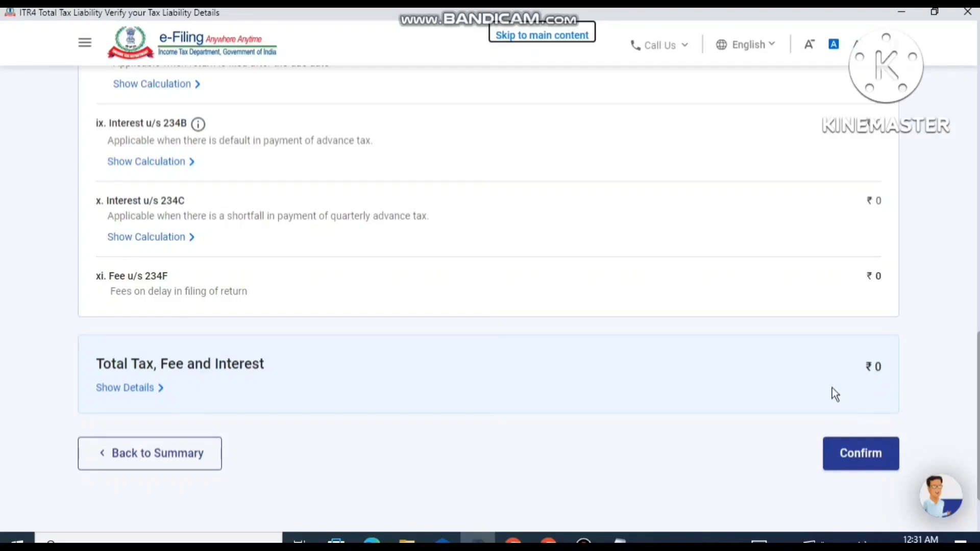
{"action": "left_click", "coordinate": [827, 458]}
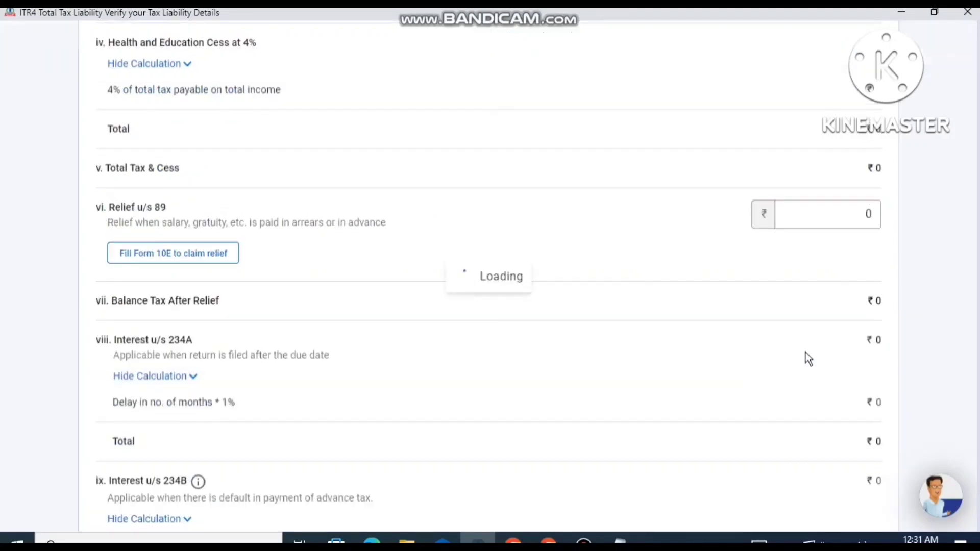
Step: Proceed from the validated return to the tax summary and review the taxable income, tax payable and refund calculations
{"action": "scroll", "coordinate": [804, 363], "scroll_direction": "down", "scroll_amount": 10}
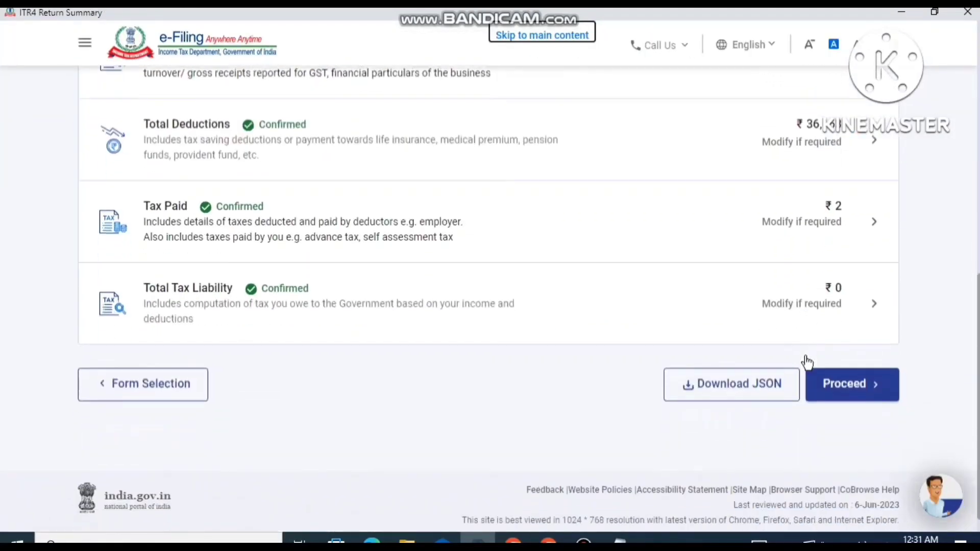
{"action": "left_click", "coordinate": [849, 374]}
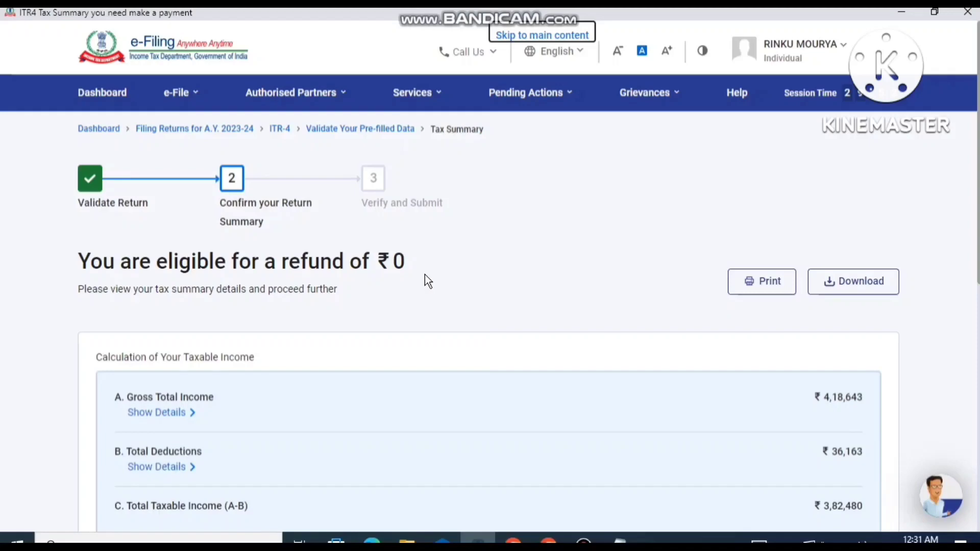
{"action": "scroll", "coordinate": [424, 280], "scroll_direction": "down", "scroll_amount": 5}
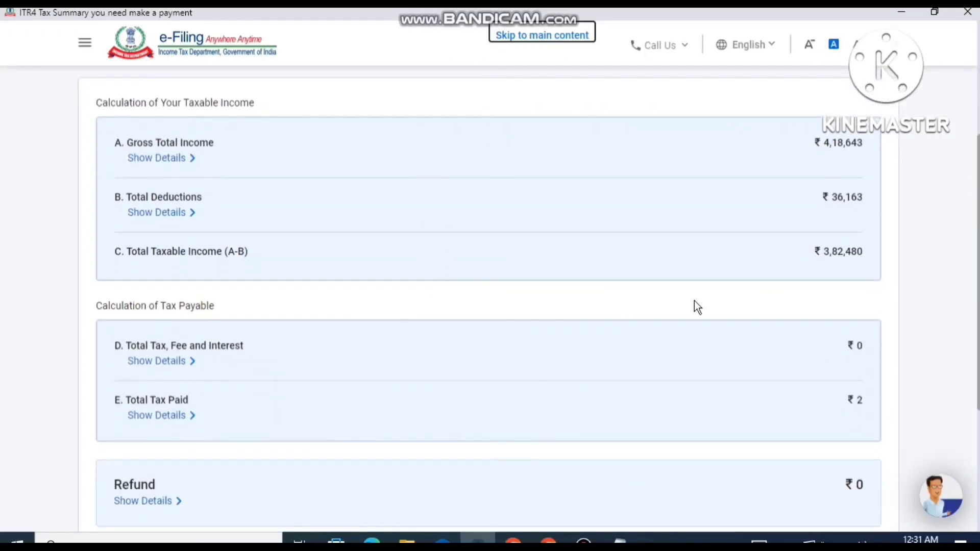
{"action": "scroll", "coordinate": [697, 307], "scroll_direction": "down", "scroll_amount": 3}
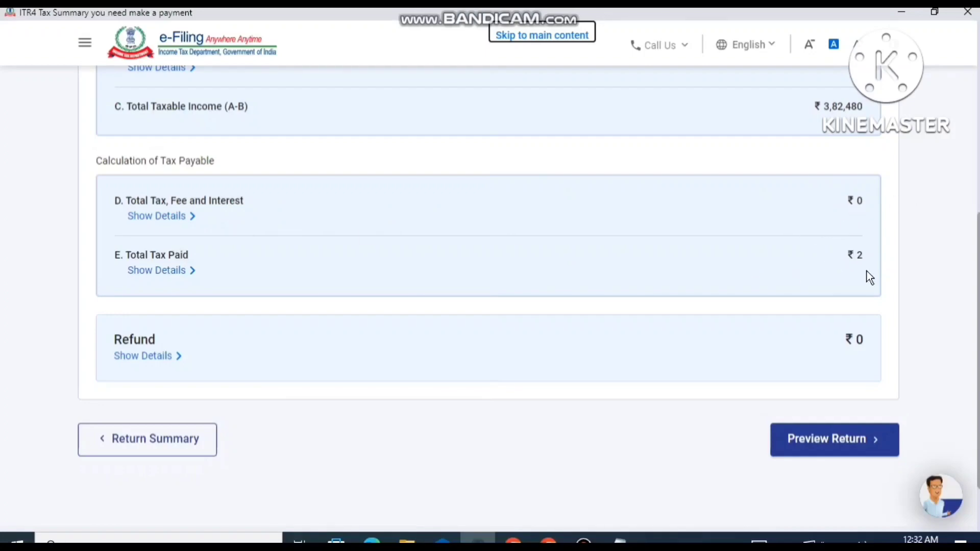
{"action": "scroll", "coordinate": [868, 273], "scroll_direction": "up", "scroll_amount": 10}
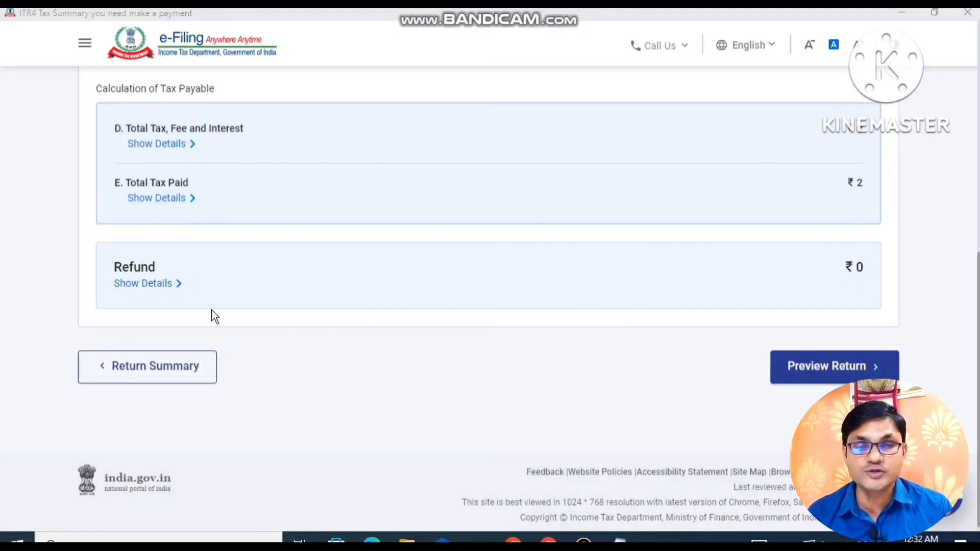
{"action": "scroll", "coordinate": [864, 271], "scroll_direction": "up", "scroll_amount": 10}
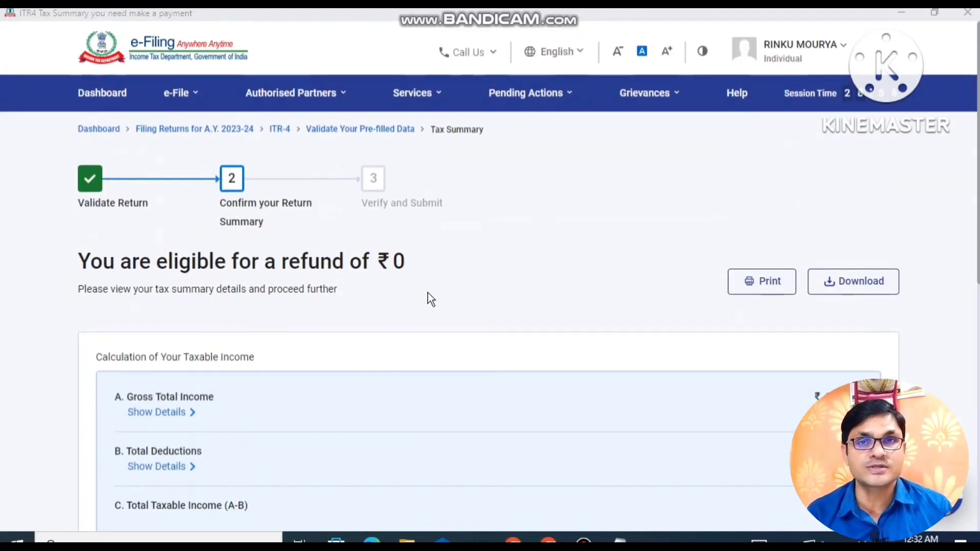
Step: Continue from the tax summary to the return preview, accepting the declaration made in the capacity of Self
{"action": "scroll", "coordinate": [428, 293], "scroll_direction": "down", "scroll_amount": 8}
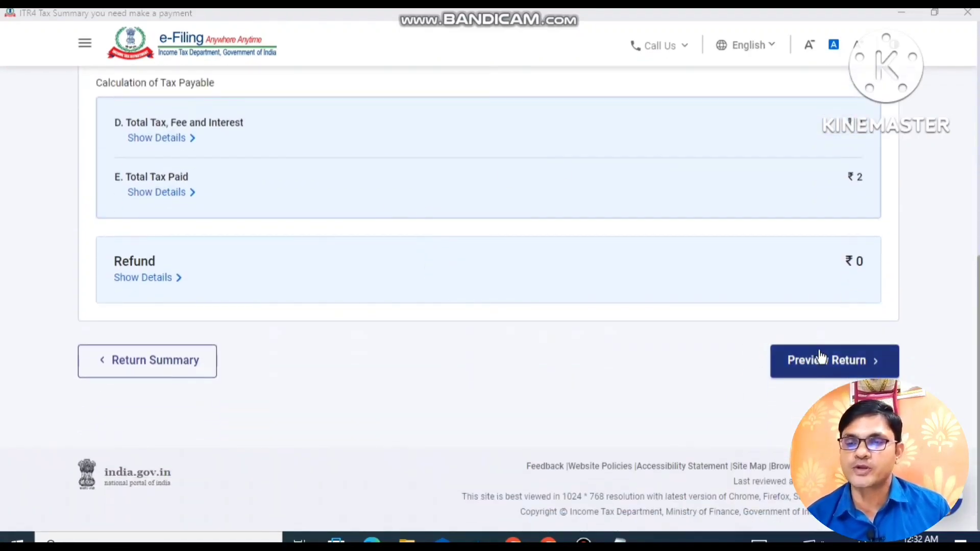
{"action": "left_click", "coordinate": [822, 363]}
{"action": "scroll", "coordinate": [612, 393], "scroll_direction": "down", "scroll_amount": 4}
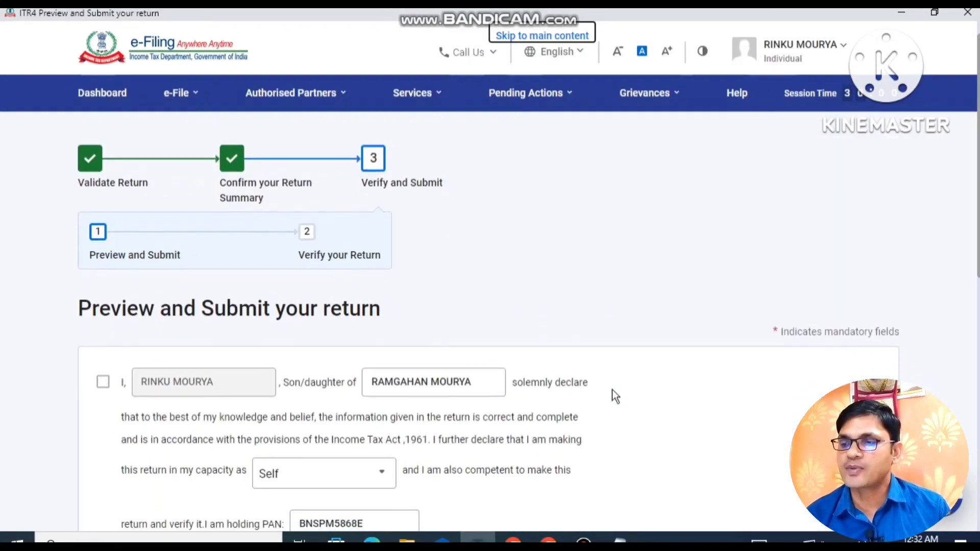
{"action": "left_click", "coordinate": [103, 226]}
{"action": "scroll", "coordinate": [594, 329], "scroll_direction": "down", "scroll_amount": 5}
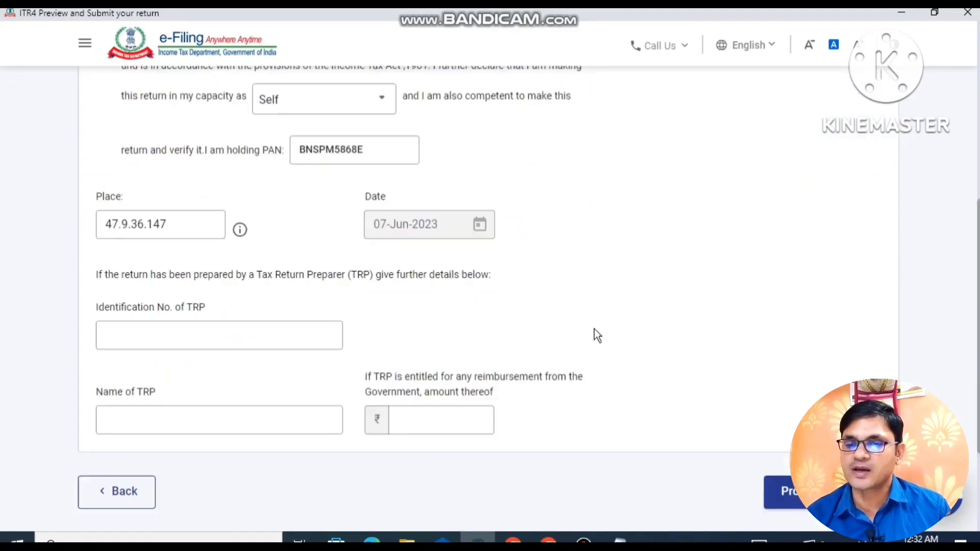
{"action": "left_click", "coordinate": [801, 422]}
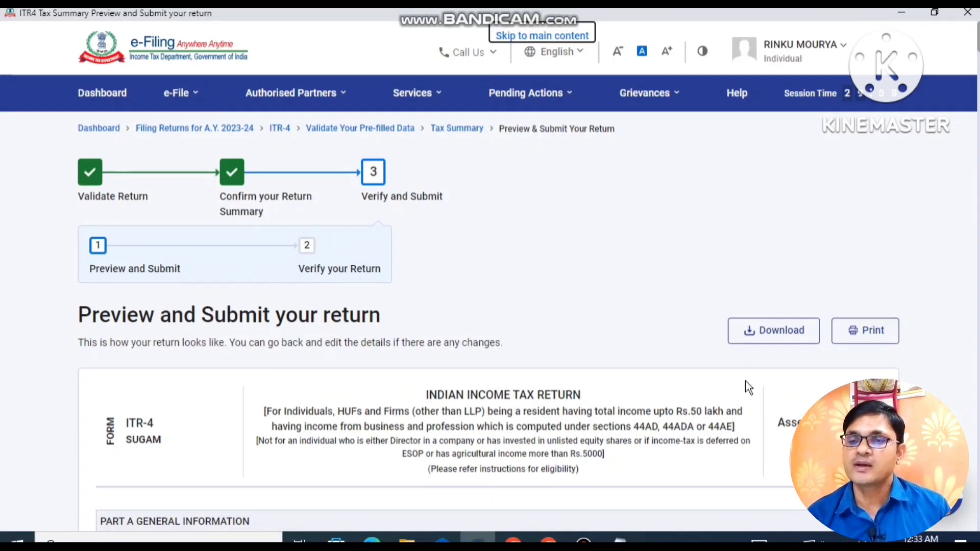
Step: Review the full ITR-4 preview from general information through income schedules to the verification section, and submit it for validation
{"action": "scroll", "coordinate": [746, 381], "scroll_direction": "down", "scroll_amount": 5}
{"action": "scroll", "coordinate": [870, 300], "scroll_direction": "down", "scroll_amount": 15}
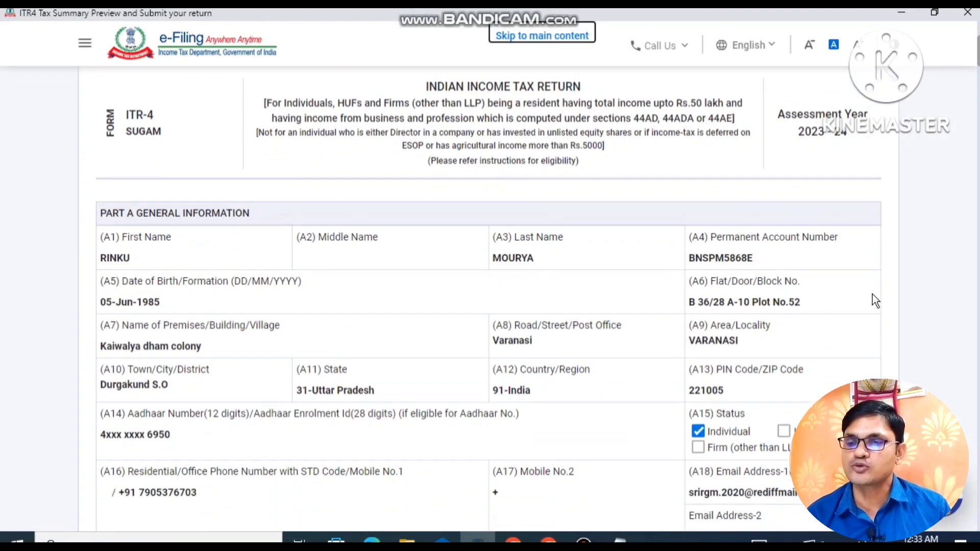
{"action": "scroll", "coordinate": [669, 273], "scroll_direction": "down", "scroll_amount": 20}
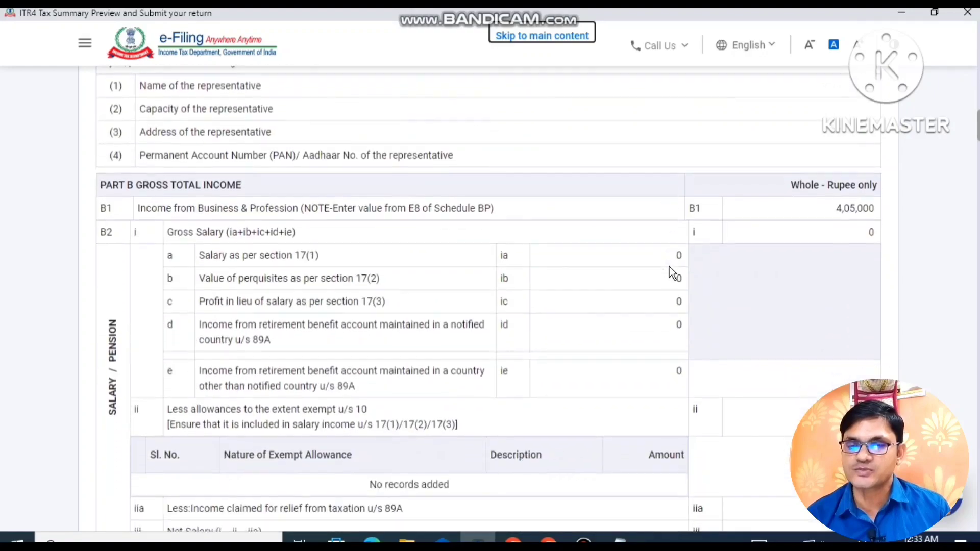
{"action": "scroll", "coordinate": [669, 269], "scroll_direction": "down", "scroll_amount": 20}
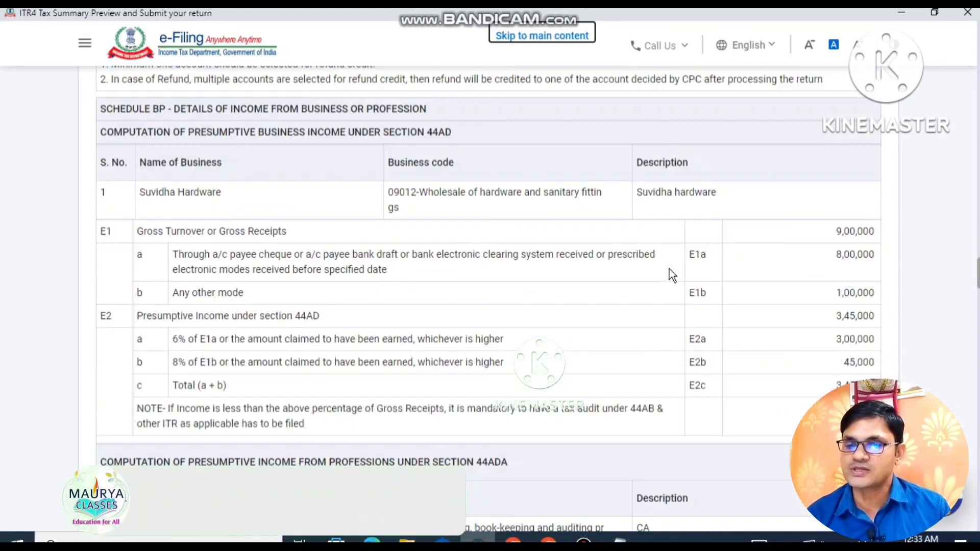
{"action": "scroll", "coordinate": [669, 270], "scroll_direction": "down", "scroll_amount": 20}
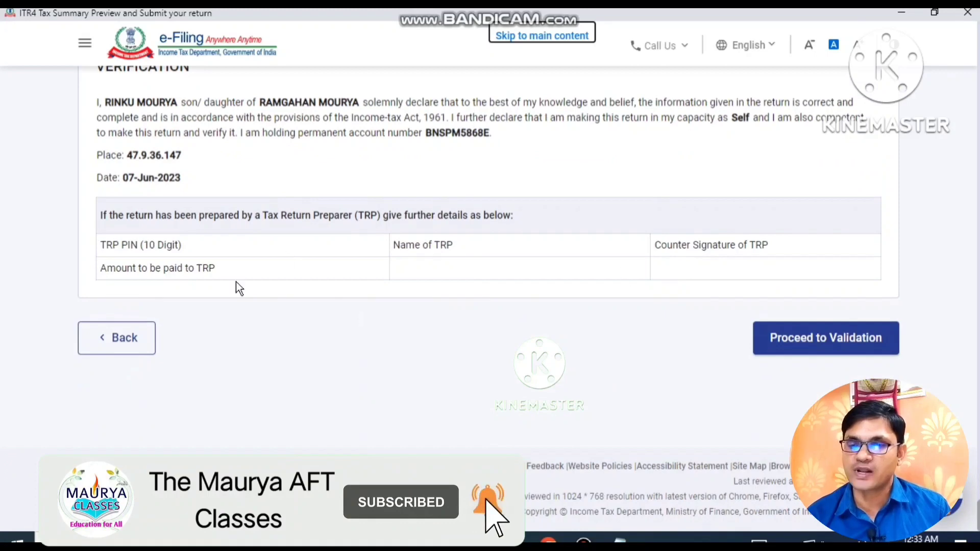
{"action": "left_click", "coordinate": [847, 339]}
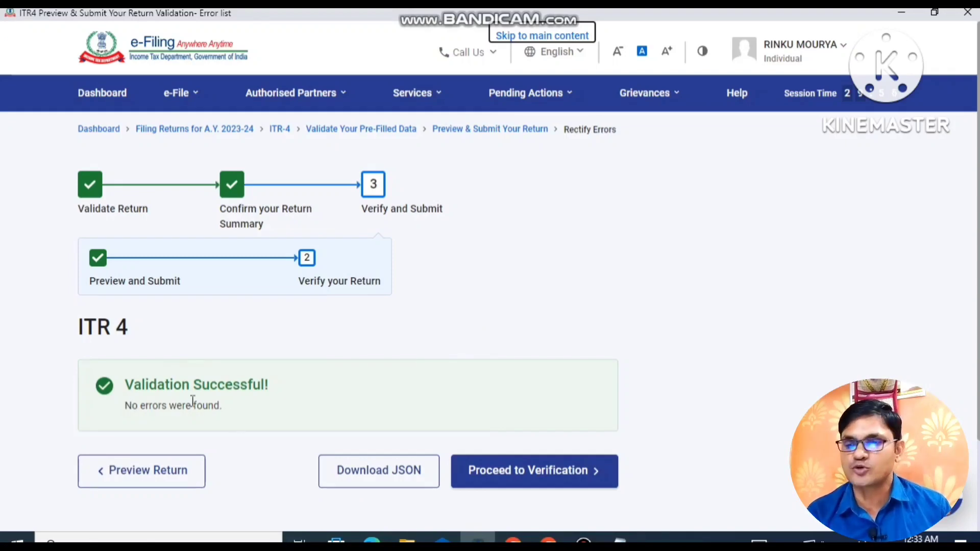
Step: Proceed from the validation result to verification and continue with the e-Verify Now method
{"action": "scroll", "coordinate": [613, 453], "scroll_direction": "down", "scroll_amount": 1}
{"action": "scroll", "coordinate": [612, 453], "scroll_direction": "down", "scroll_amount": 3}
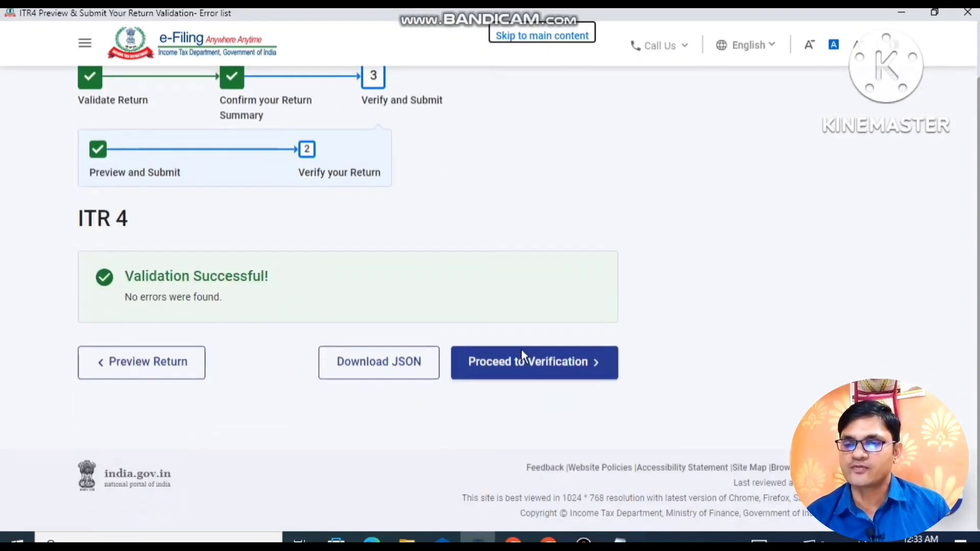
{"action": "left_click", "coordinate": [542, 372]}
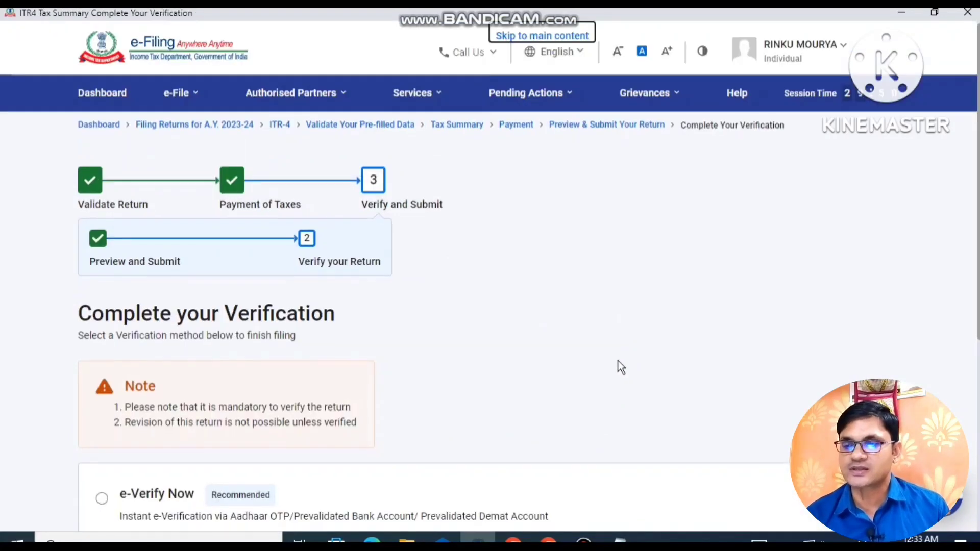
{"action": "scroll", "coordinate": [619, 367], "scroll_direction": "down", "scroll_amount": 3}
{"action": "scroll", "coordinate": [363, 399], "scroll_direction": "down", "scroll_amount": 2}
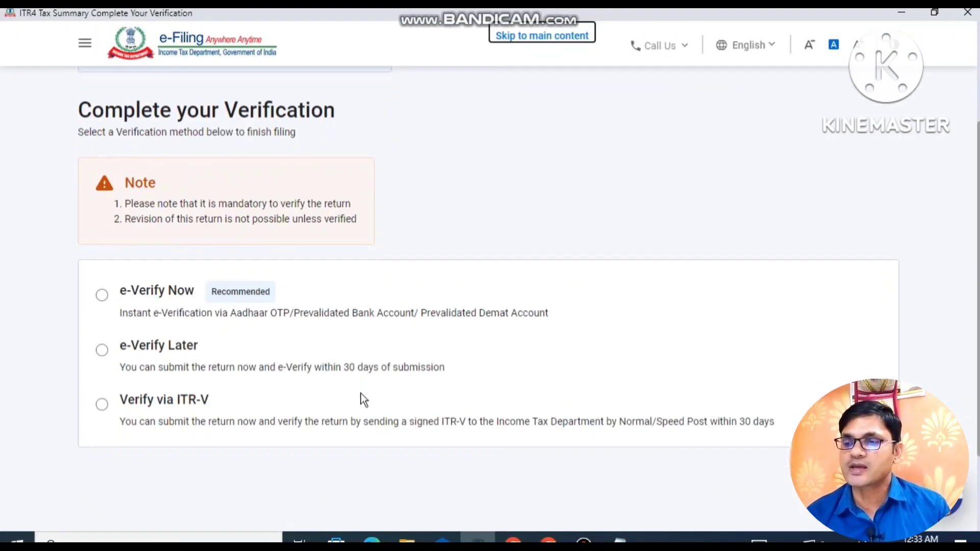
{"action": "left_click", "coordinate": [102, 249]}
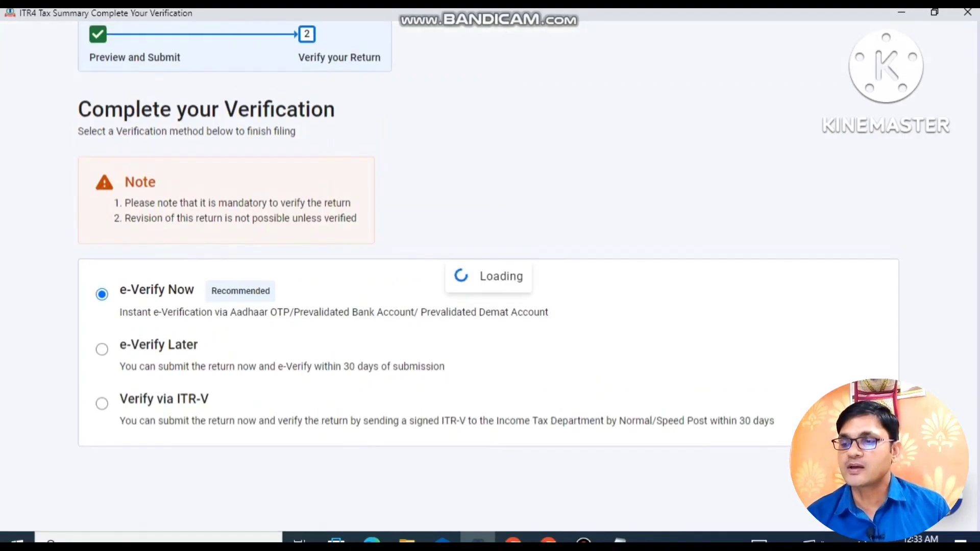
Step: Choose e-verification by OTP on the mobile number registered with Aadhaar and agree to validate the Aadhaar details
{"action": "scroll", "coordinate": [430, 217], "scroll_direction": "down", "scroll_amount": 1}
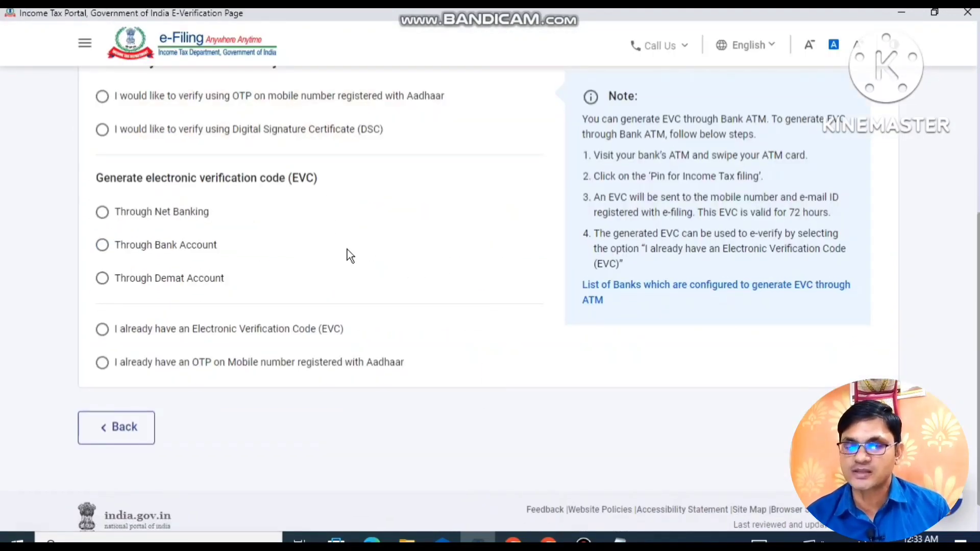
{"action": "scroll", "coordinate": [346, 256], "scroll_direction": "up", "scroll_amount": 1}
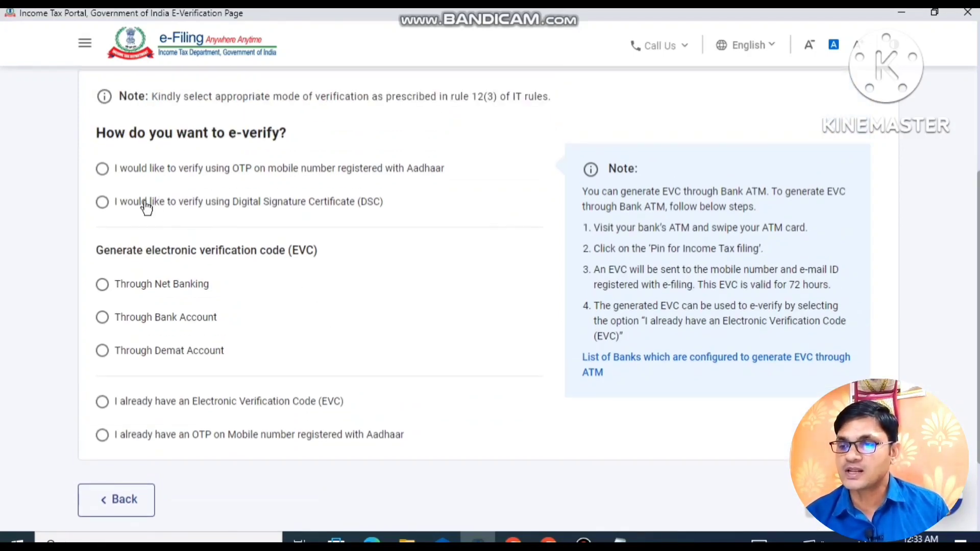
{"action": "left_click", "coordinate": [103, 171]}
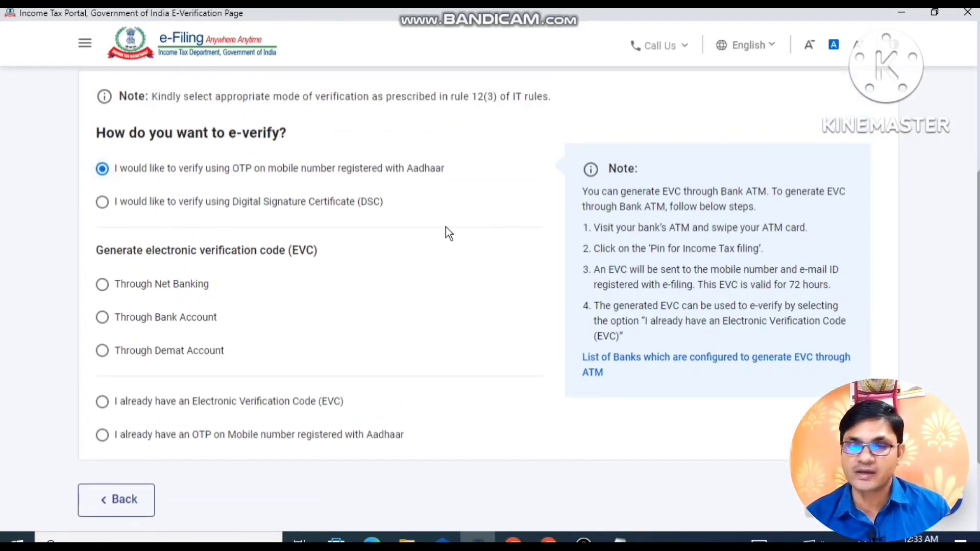
{"action": "scroll", "coordinate": [975, 433], "scroll_direction": "down", "scroll_amount": 1}
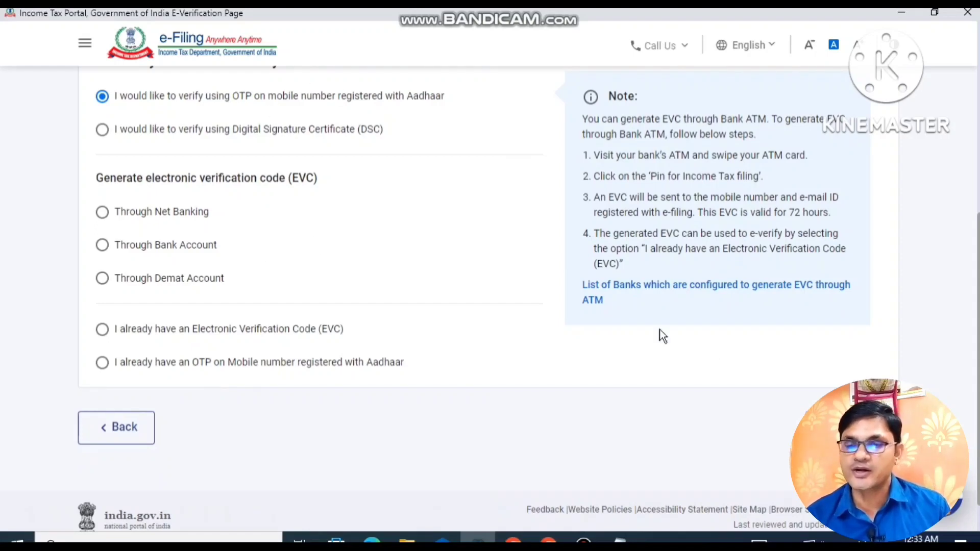
{"action": "left_click", "coordinate": [845, 428]}
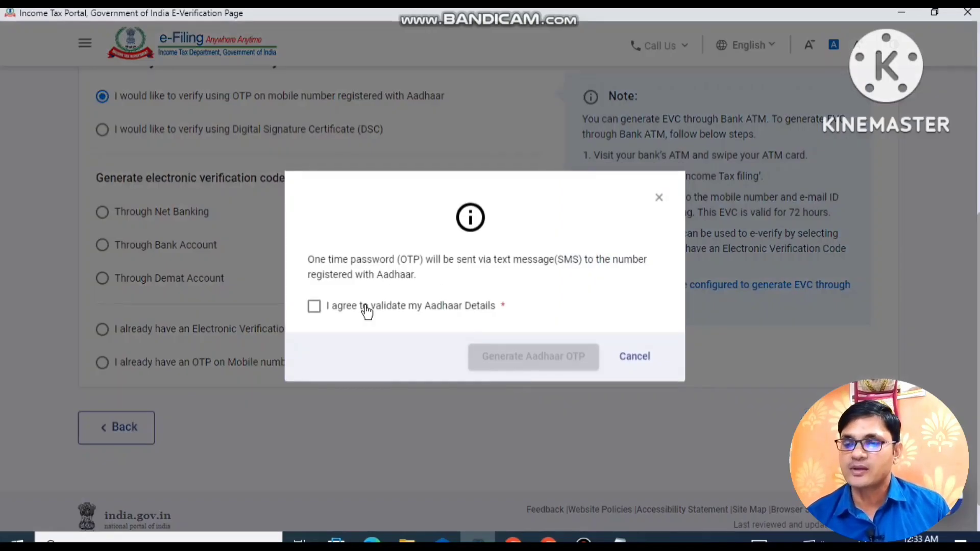
{"action": "left_click", "coordinate": [334, 309]}
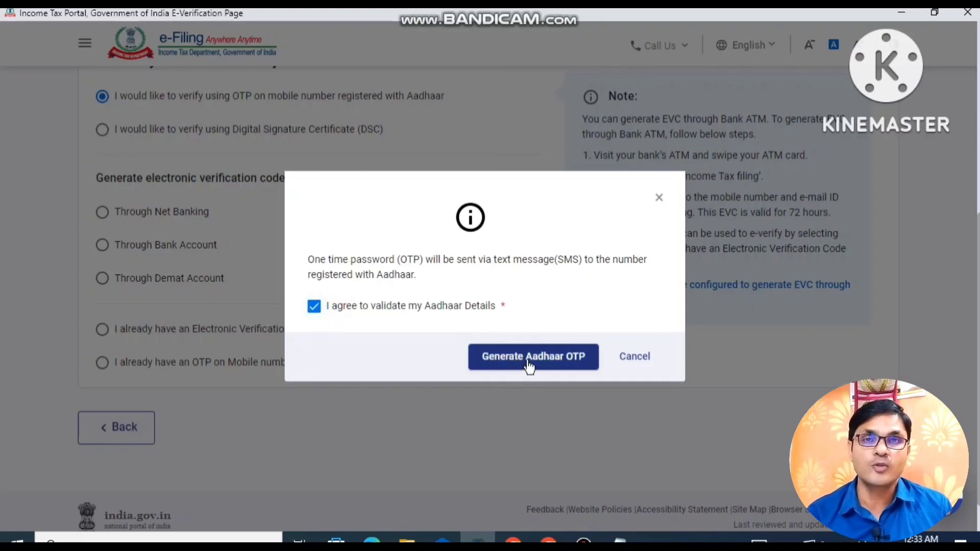